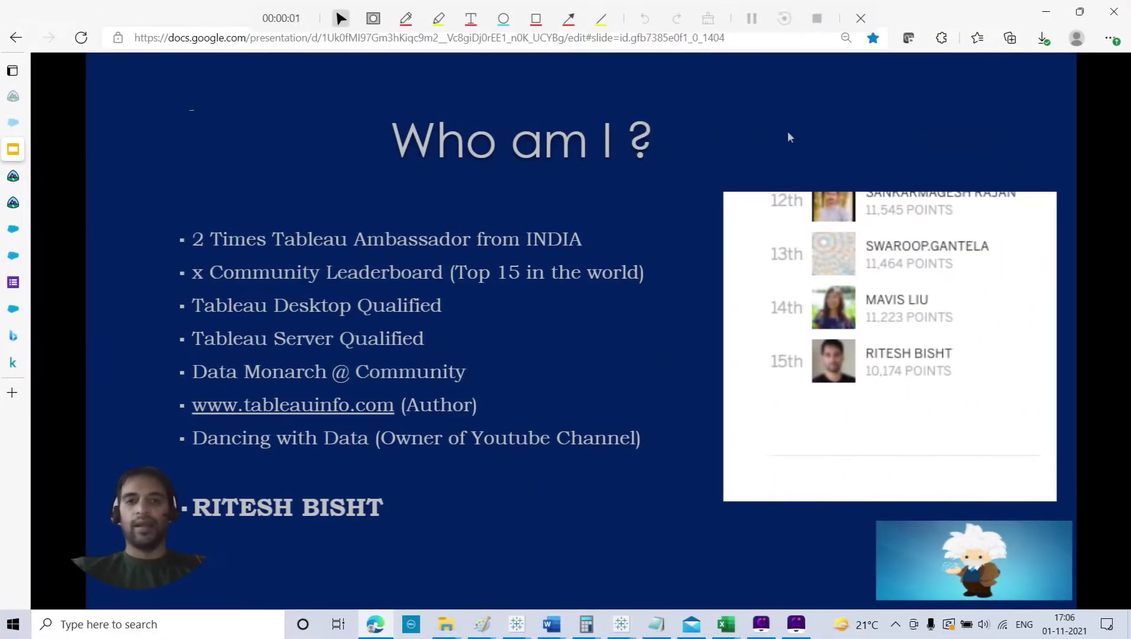
# - Step back to the Who am I ? slide, then switch to the Einstein Discovery Profit story
pyautogui.click(788, 134)
pyautogui.press('Left')
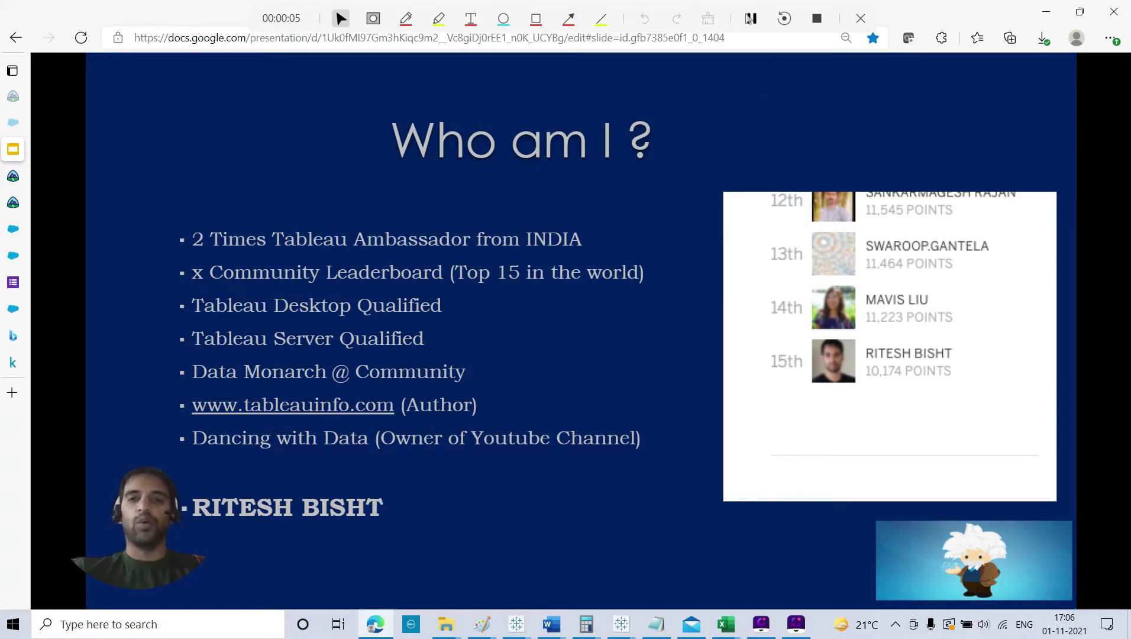
pyautogui.hotkey('ctrl', '7')
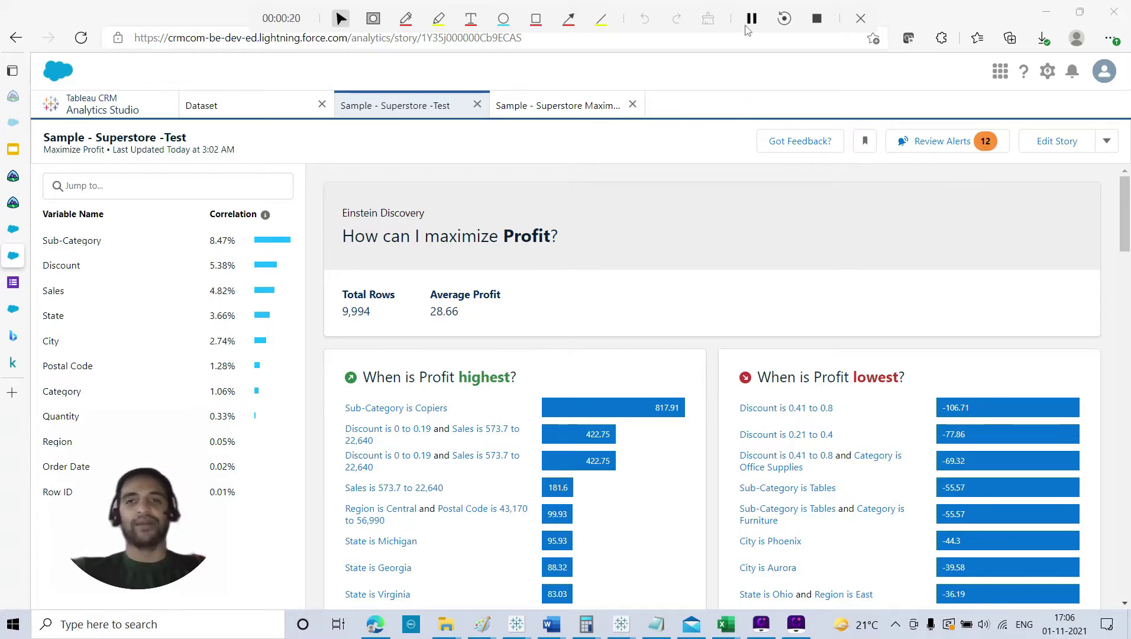
# - Switch back to the presentation to show the What you will Learn ? agenda slide
pyautogui.hotkey('ctrl', '3')
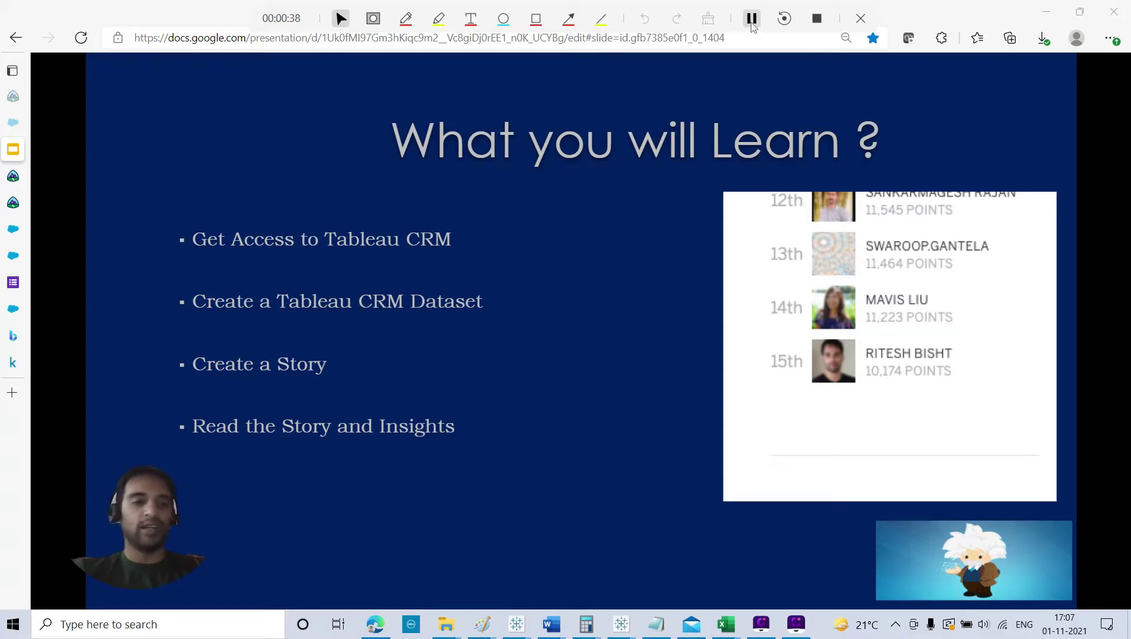
# - Advance past the Story with Tableau CRM diagram to the Tableau CRM Access slide
pyautogui.click(772, 98)
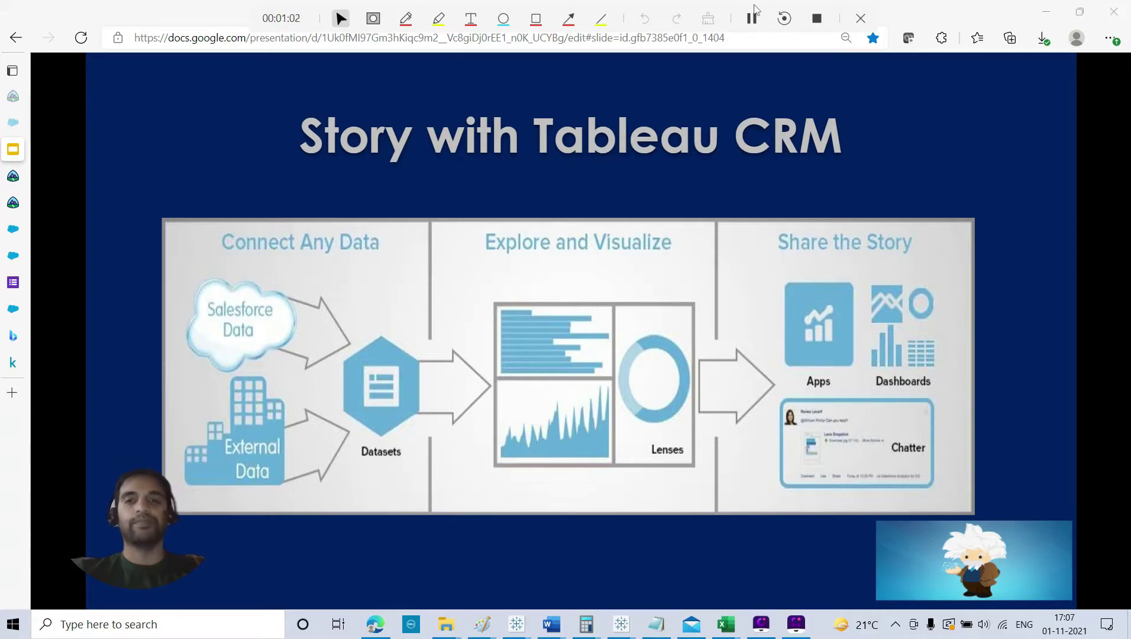
pyautogui.click(756, 83)
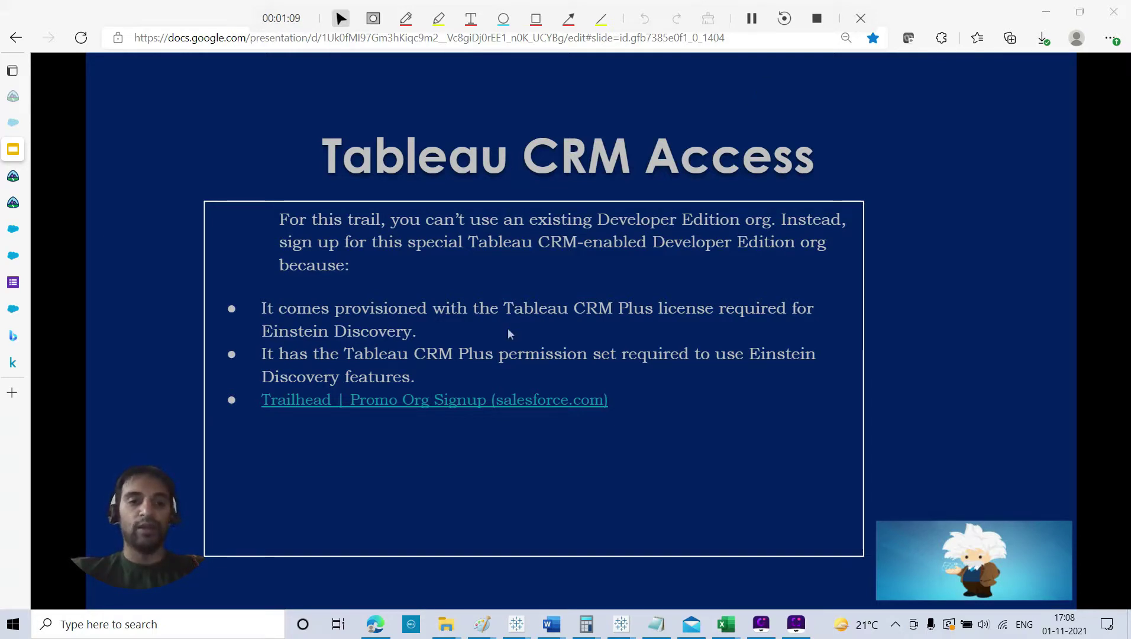
# - Show the Trailhead promo org signup page, then return to the slides
pyautogui.click(505, 403)
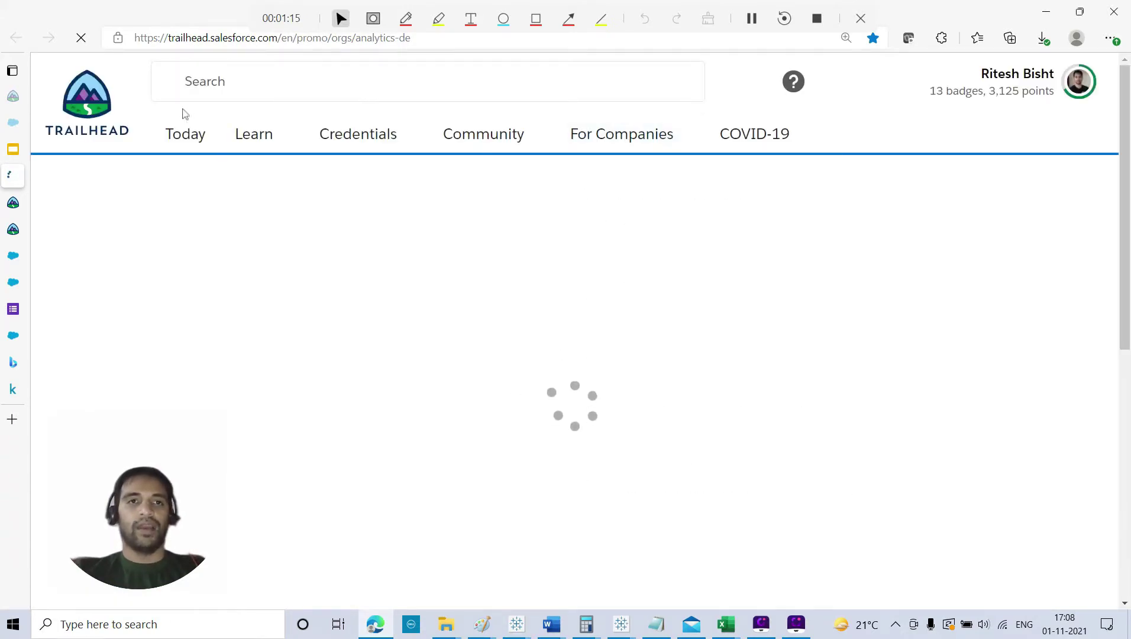
pyautogui.moveTo(258, 133)
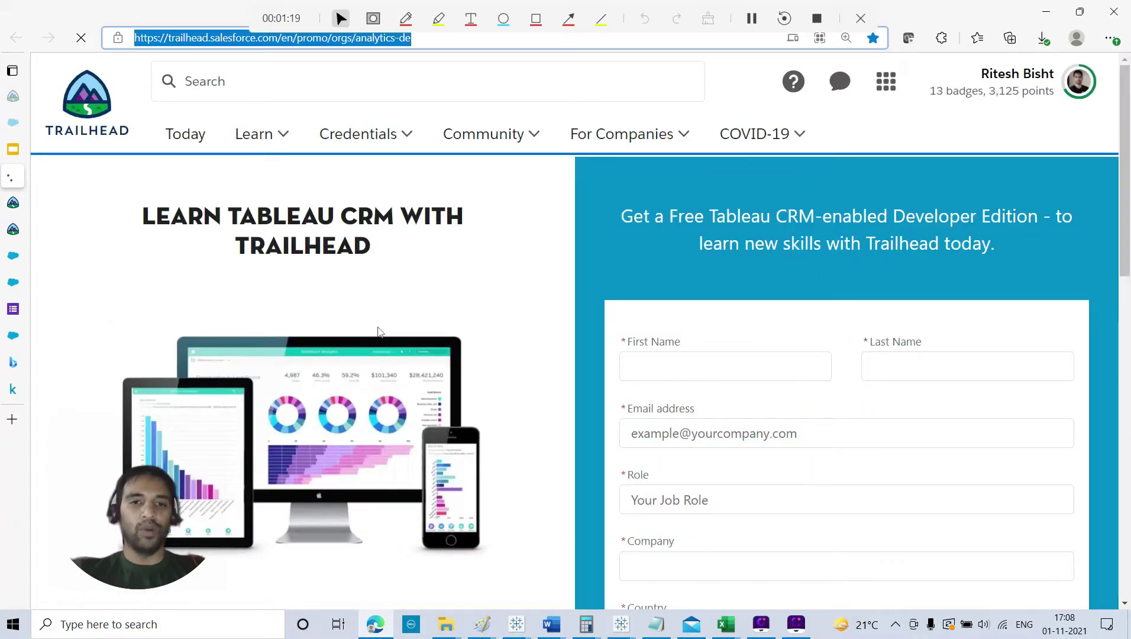
pyautogui.hotkey('alt', 'Tab')
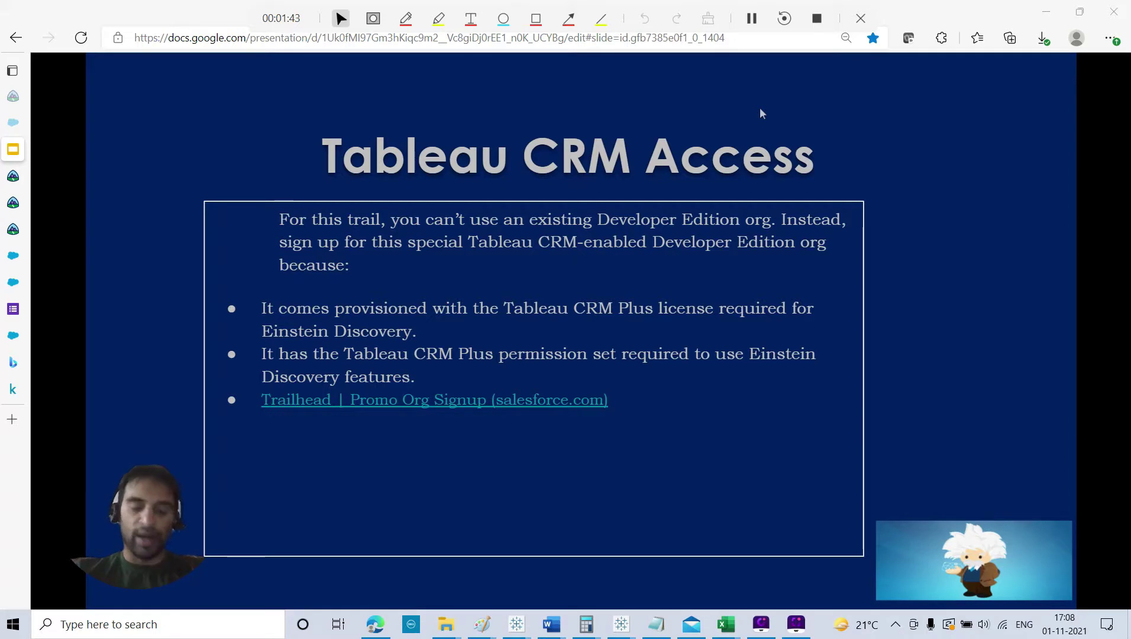
# - Advance through CRM Access cont... to the Tableau CRM Dataset slide, then bring up Analytics Studio home
pyautogui.click(754, 103)
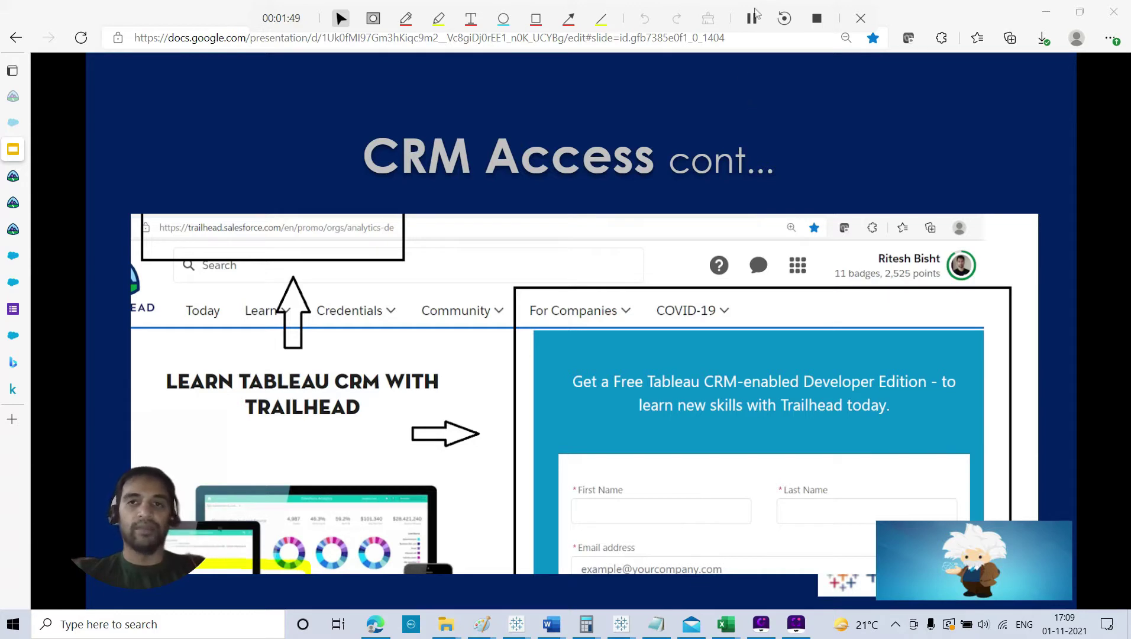
pyautogui.click(749, 119)
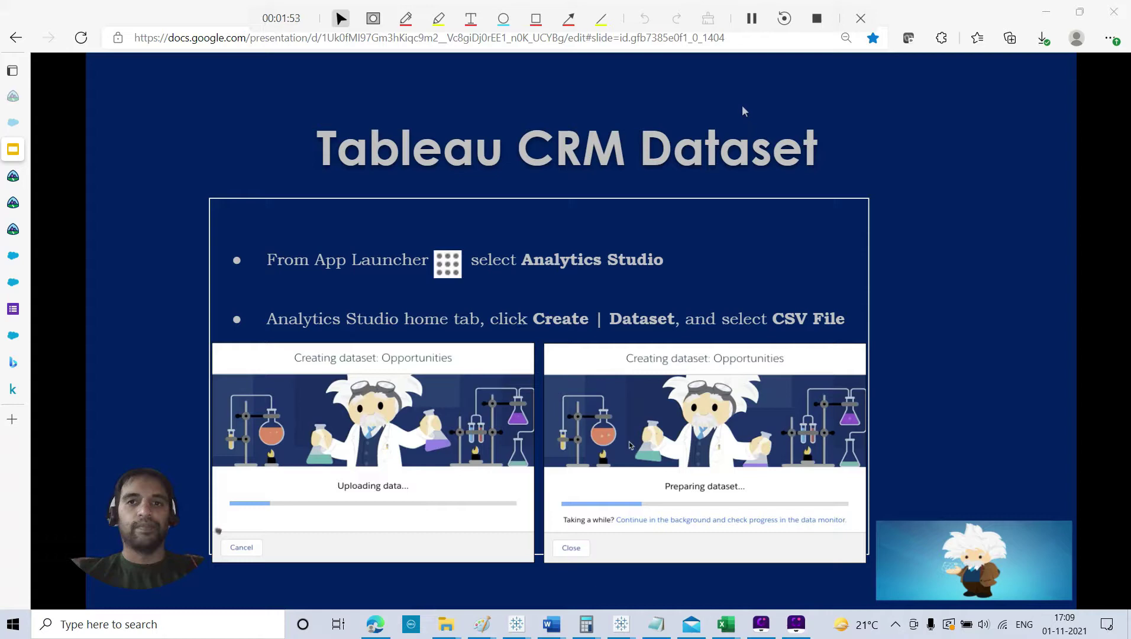
pyautogui.click(753, 19)
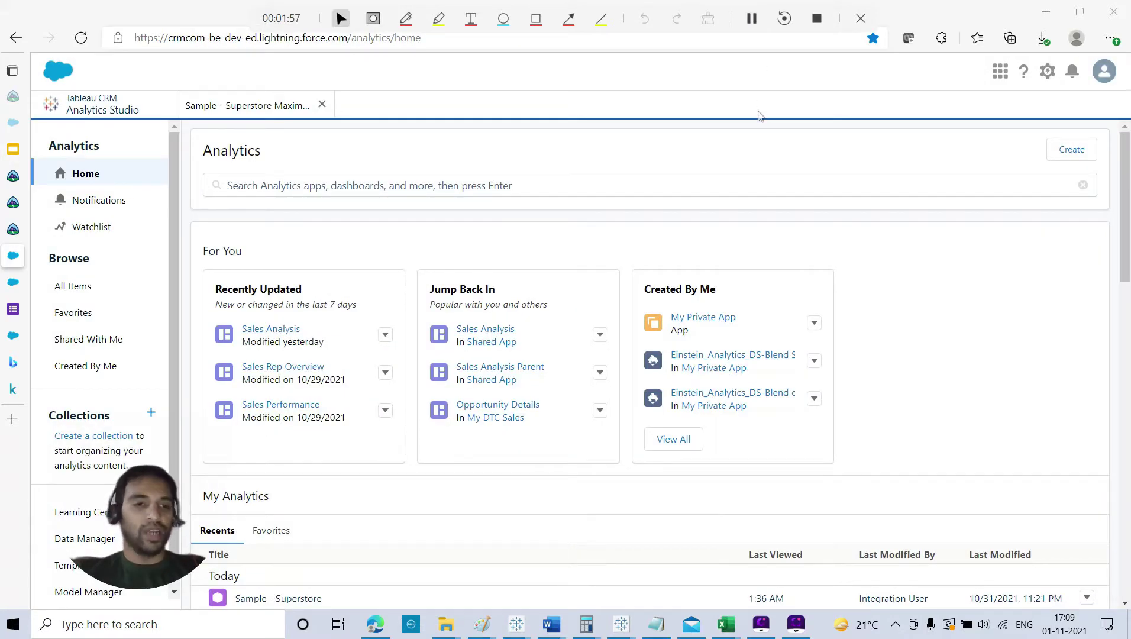
# - Browse the App Launcher's available apps, then return to the Tableau CRM Dataset slide
pyautogui.click(1000, 71)
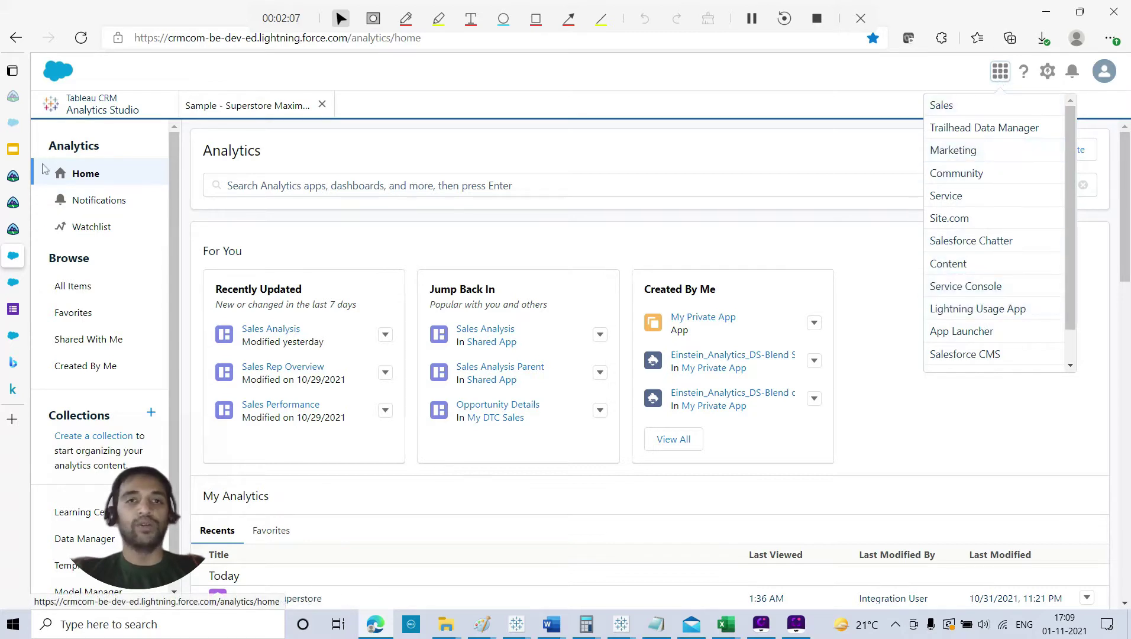
pyautogui.click(799, 83)
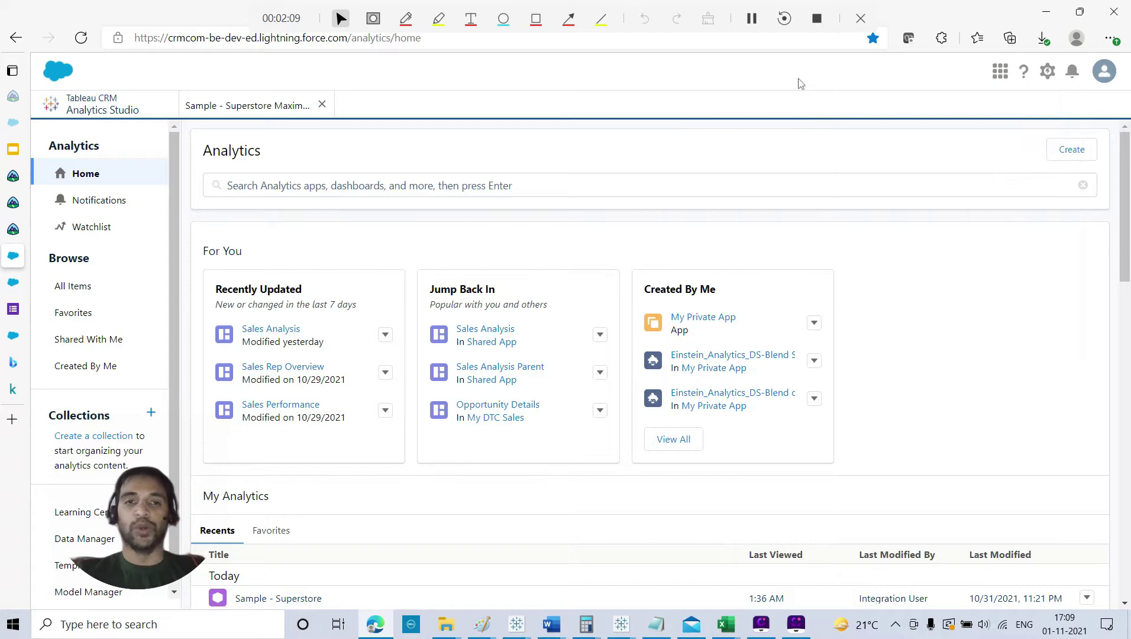
pyautogui.hotkey('alt', 'Tab')
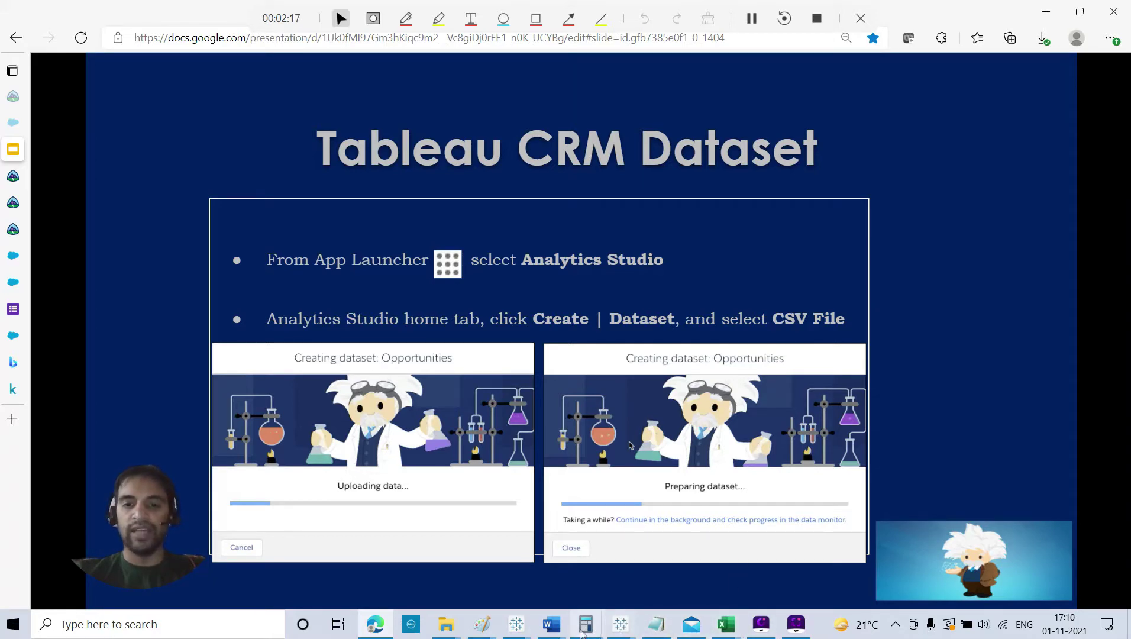
# - In the Superstore workbook, inspect row 2's order/ship dates, customer ID, segment, and Quantity–Profit values
pyautogui.moveTo(728, 625)
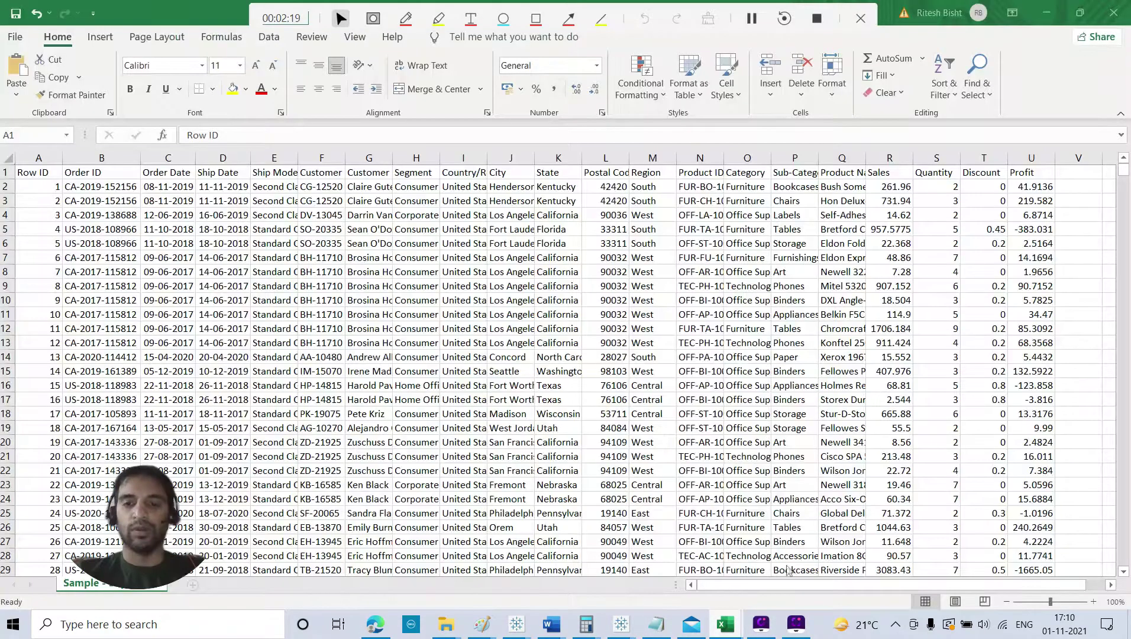
pyautogui.click(787, 565)
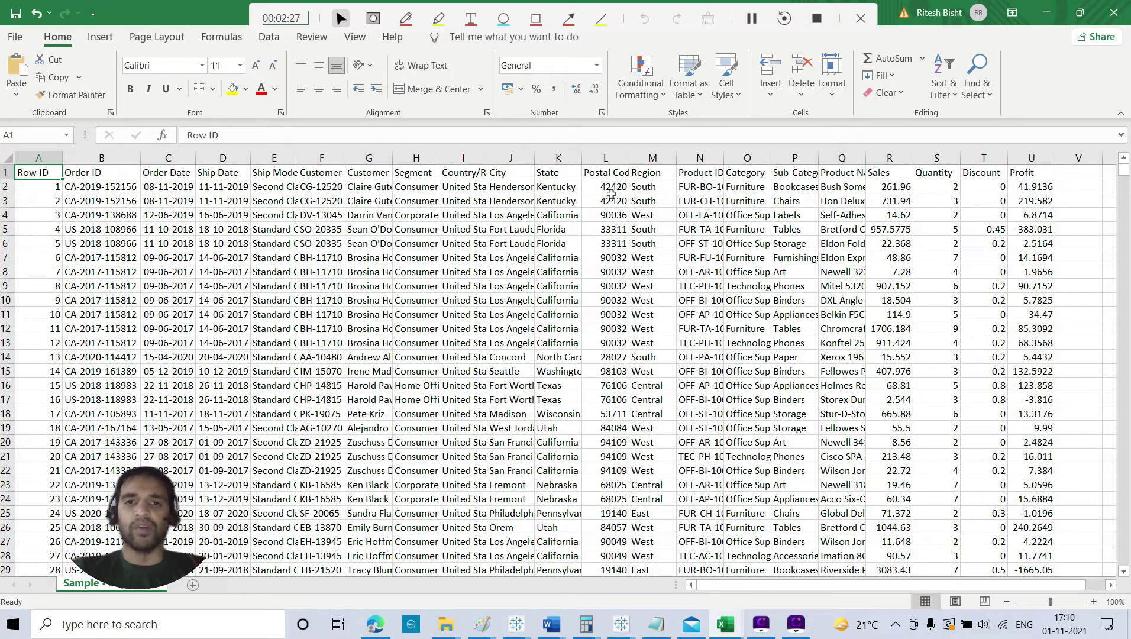
pyautogui.click(159, 188)
pyautogui.click(225, 185)
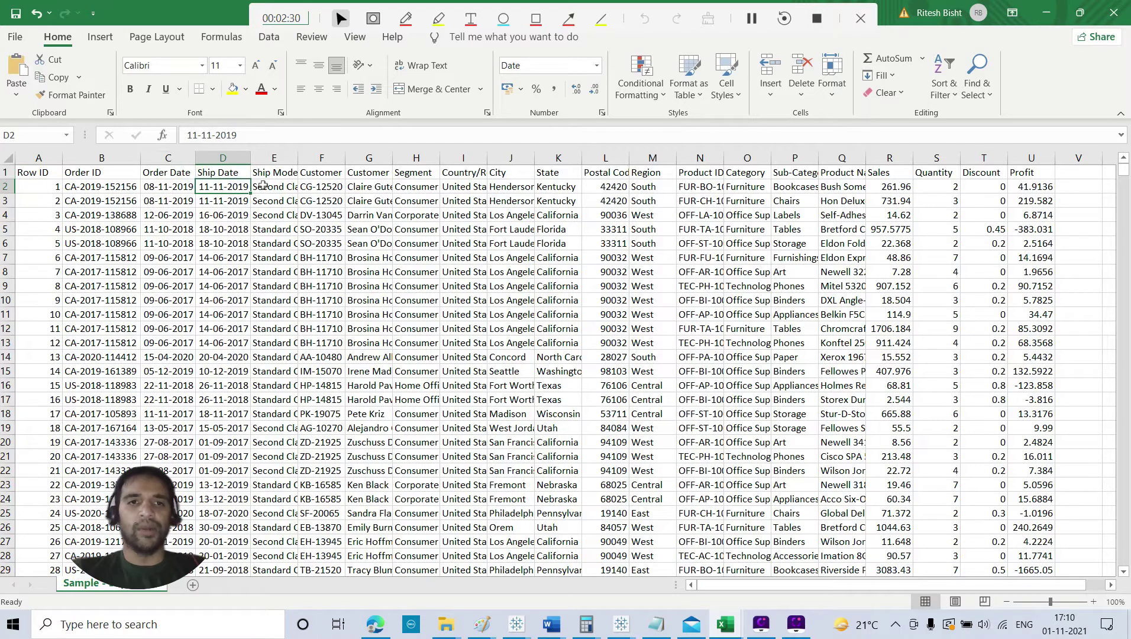
pyautogui.click(325, 186)
pyautogui.click(418, 191)
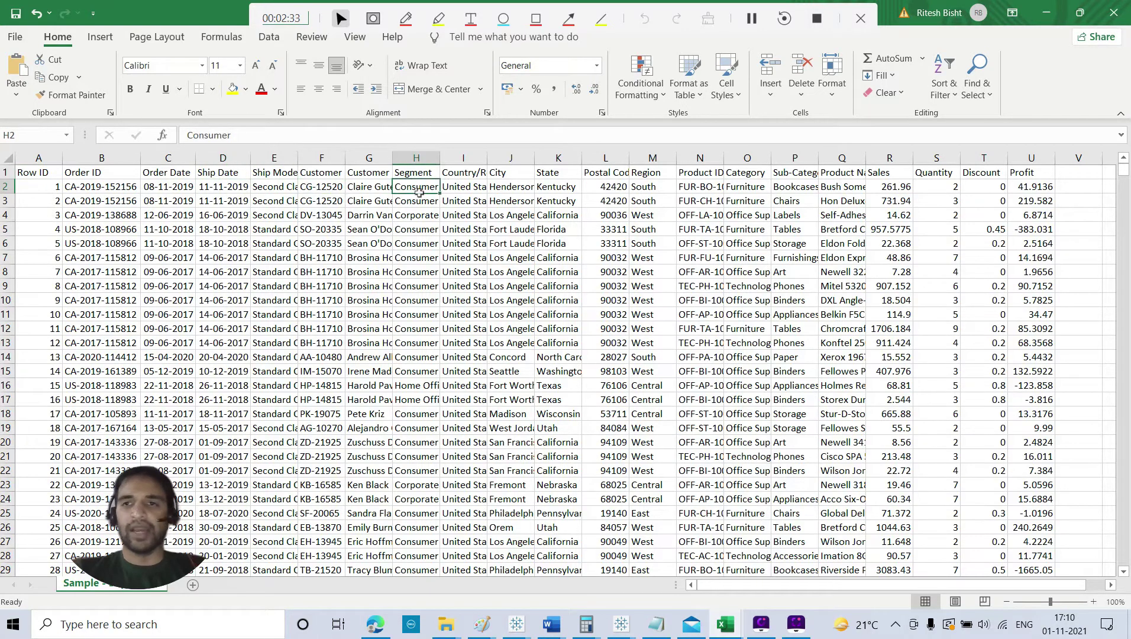
pyautogui.moveTo(1036, 187); pyautogui.dragTo(940, 187)
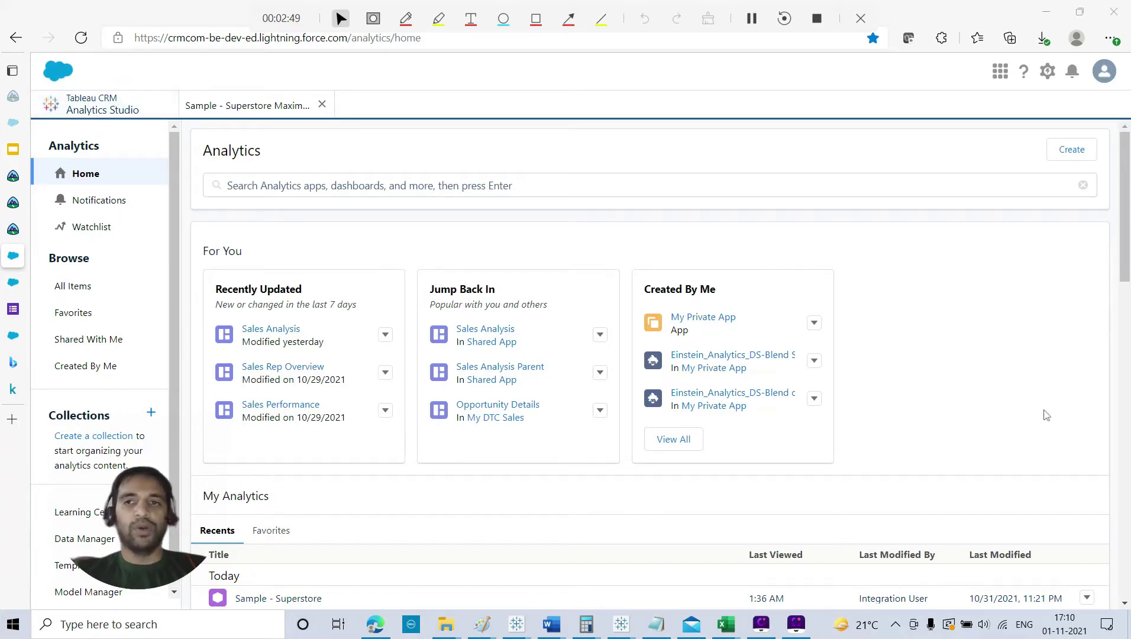
# - Start a new dataset from the Sample - Superstore CSV file
pyautogui.click(1067, 155)
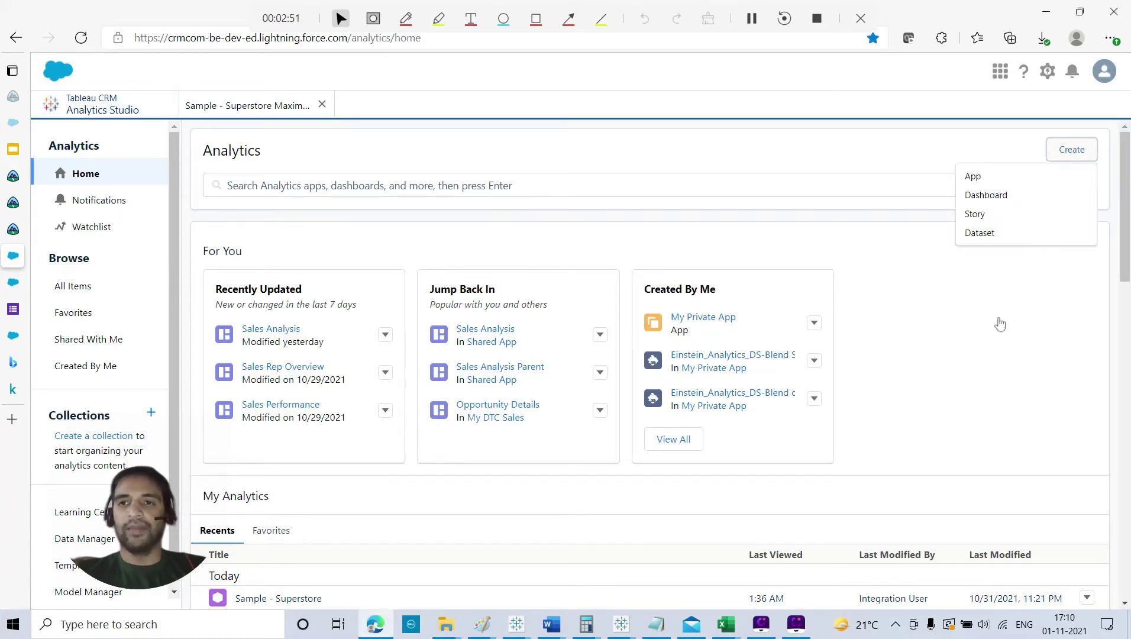
pyautogui.click(975, 233)
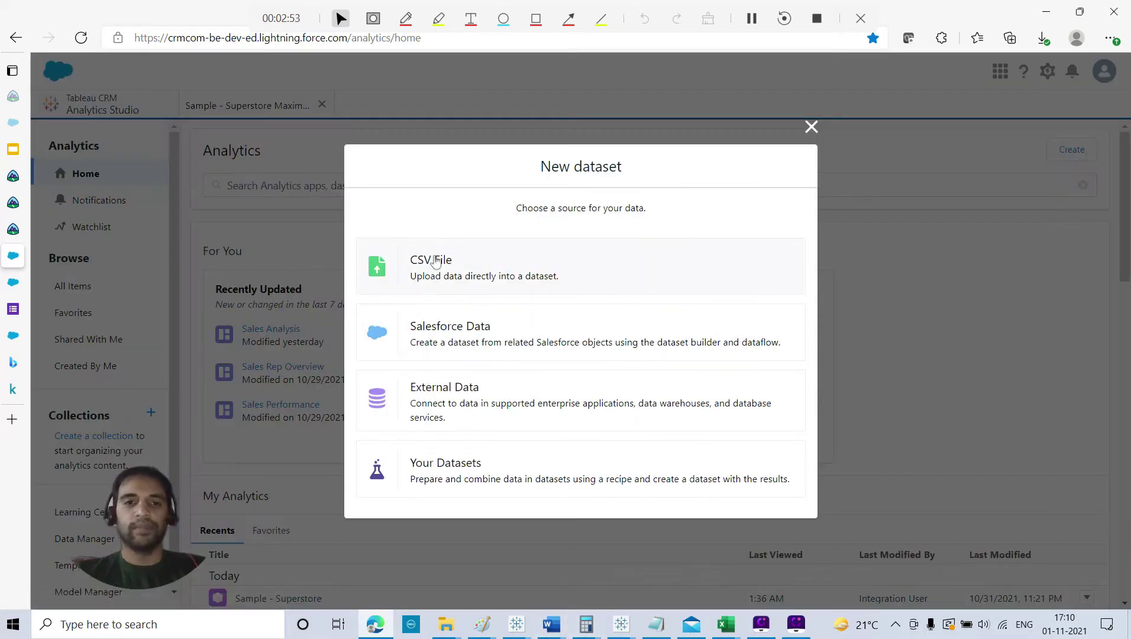
pyautogui.click(418, 262)
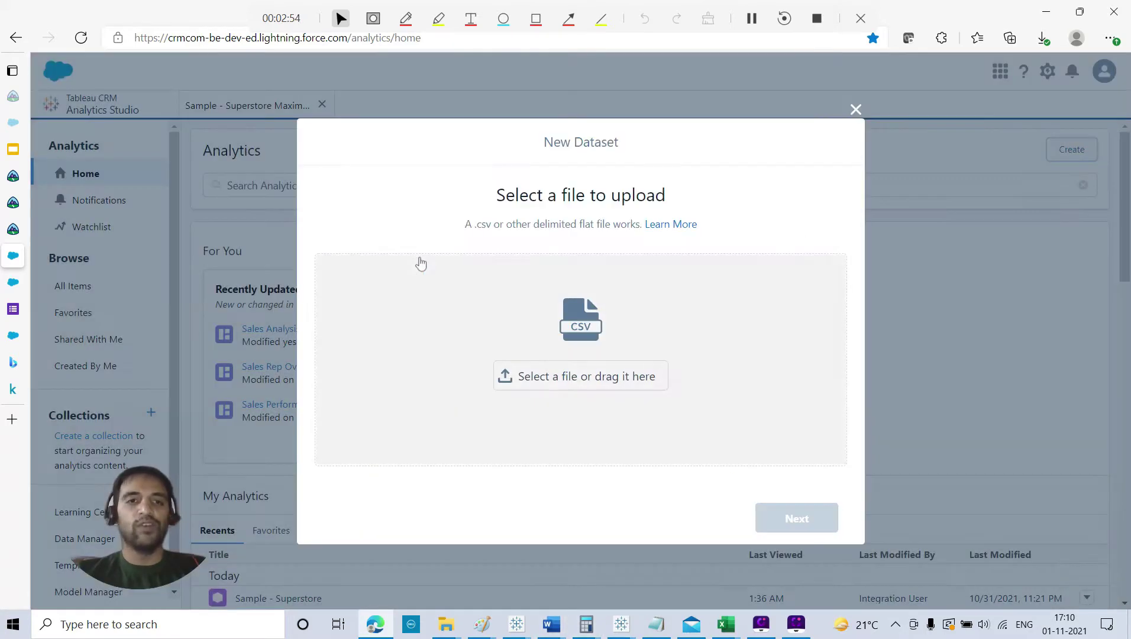
pyautogui.click(583, 316)
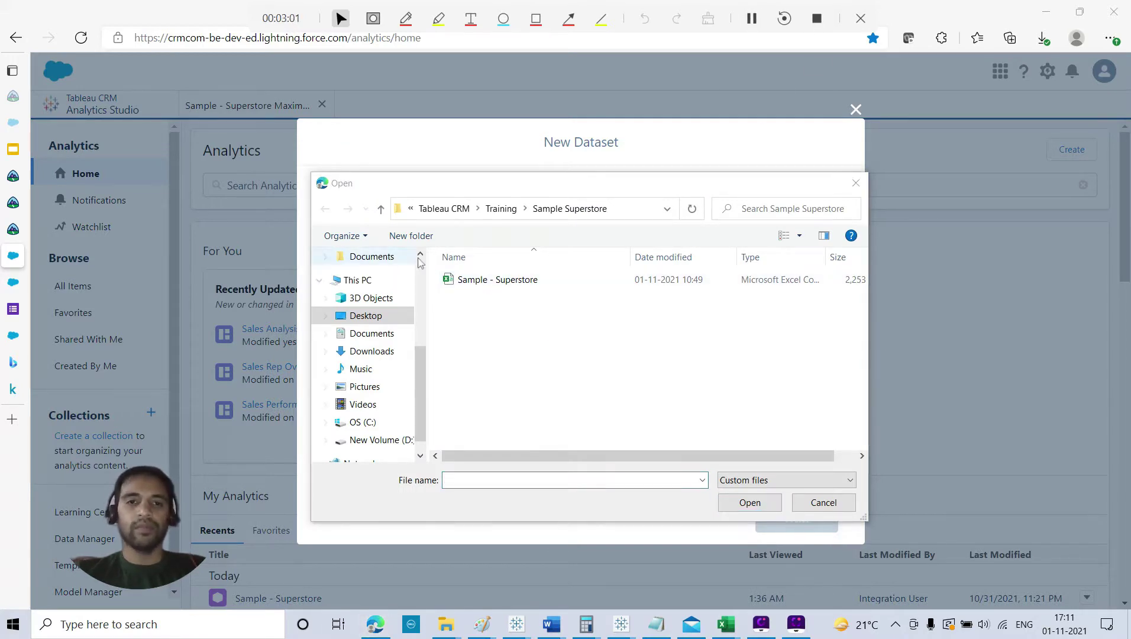
pyautogui.doubleClick(480, 280)
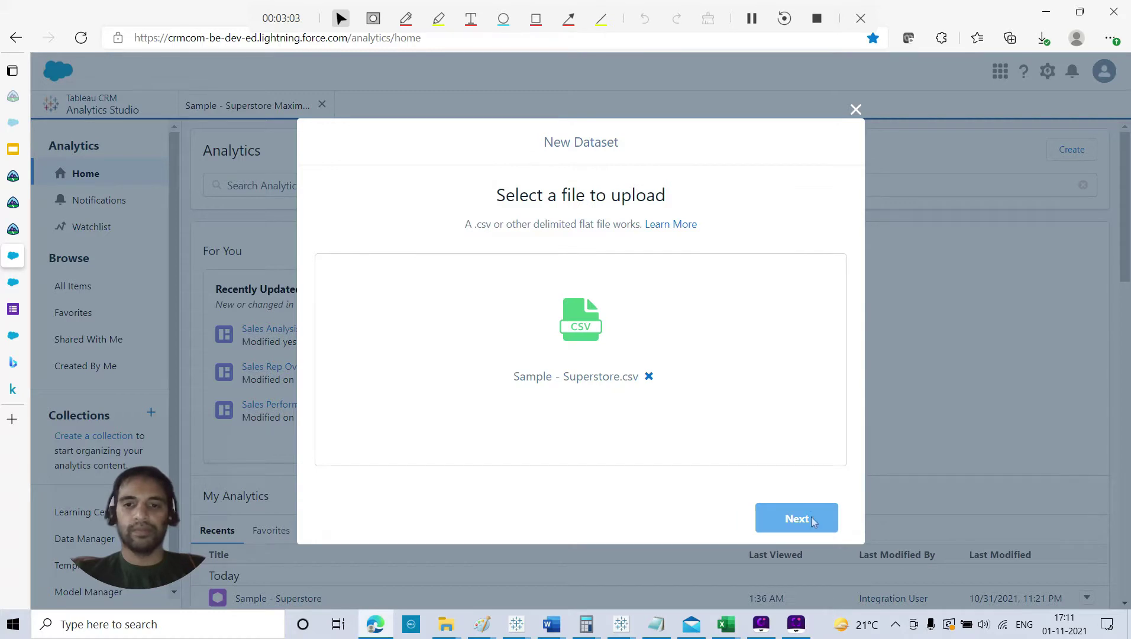
pyautogui.click(788, 519)
pyautogui.click(788, 520)
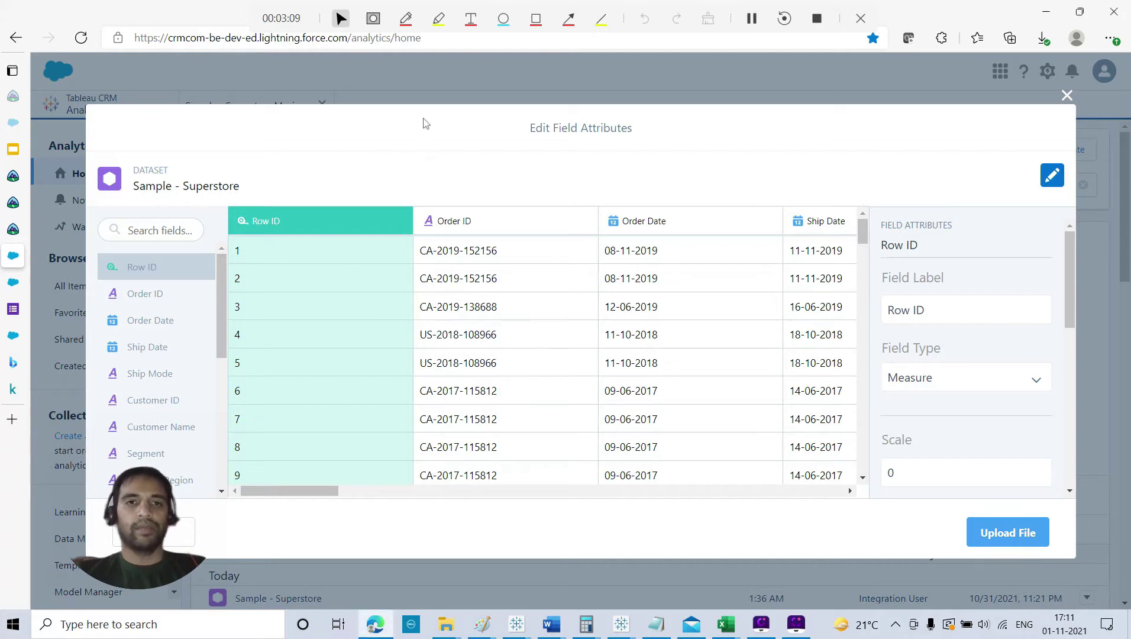
# - Assign the new dataset to My Private App
pyautogui.click(752, 19)
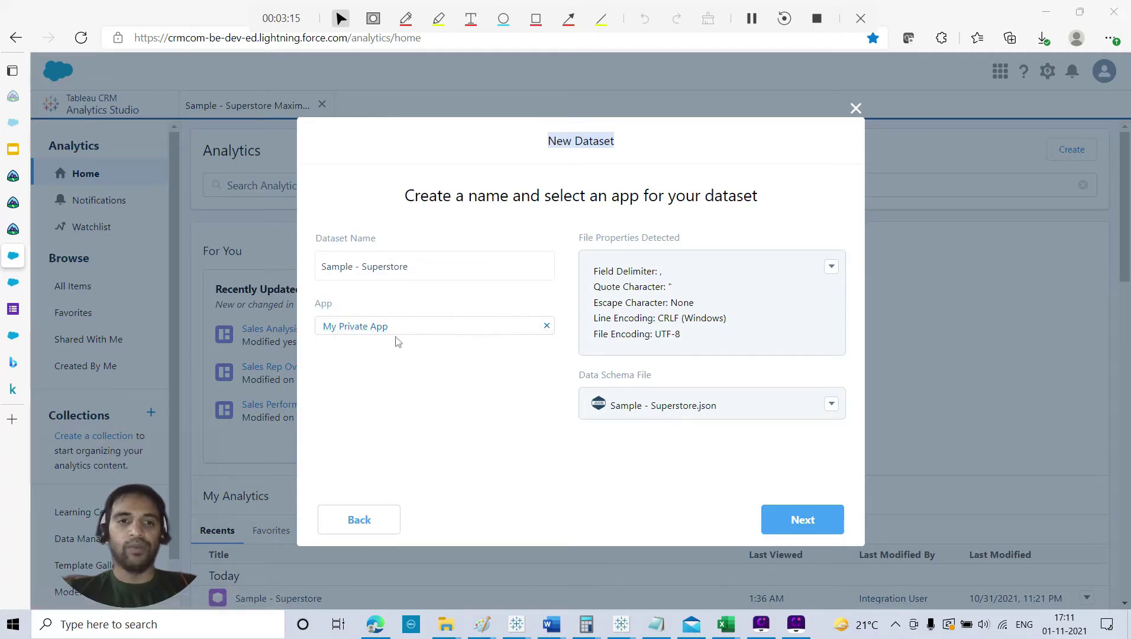
pyautogui.click(547, 327)
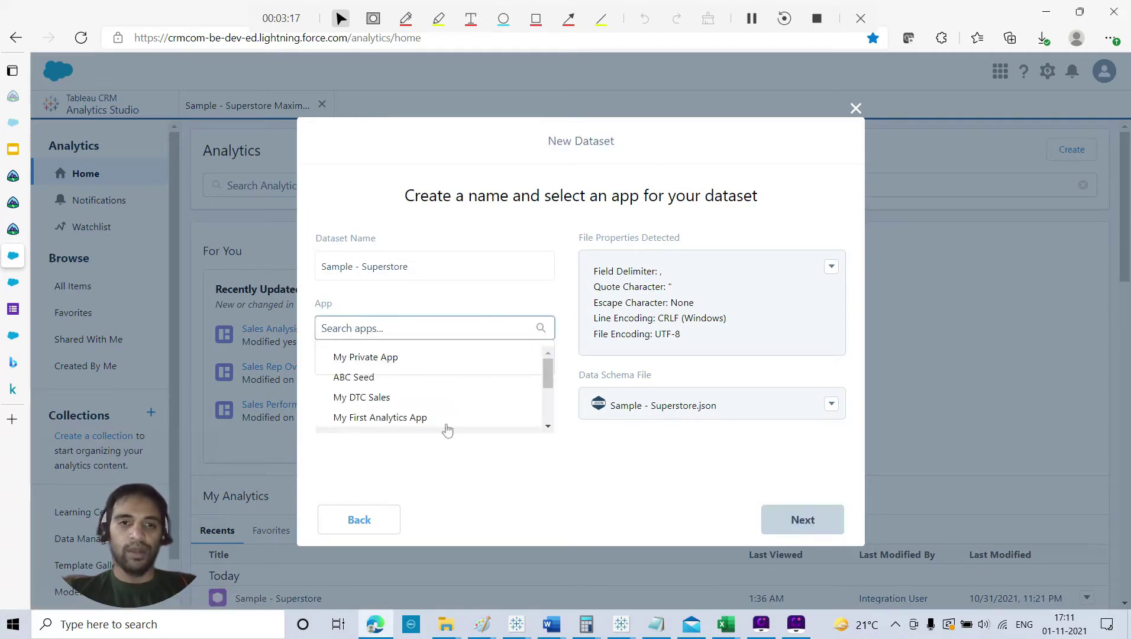
pyautogui.scroll(-2, 441, 414)
pyautogui.scroll(-1, 432, 402)
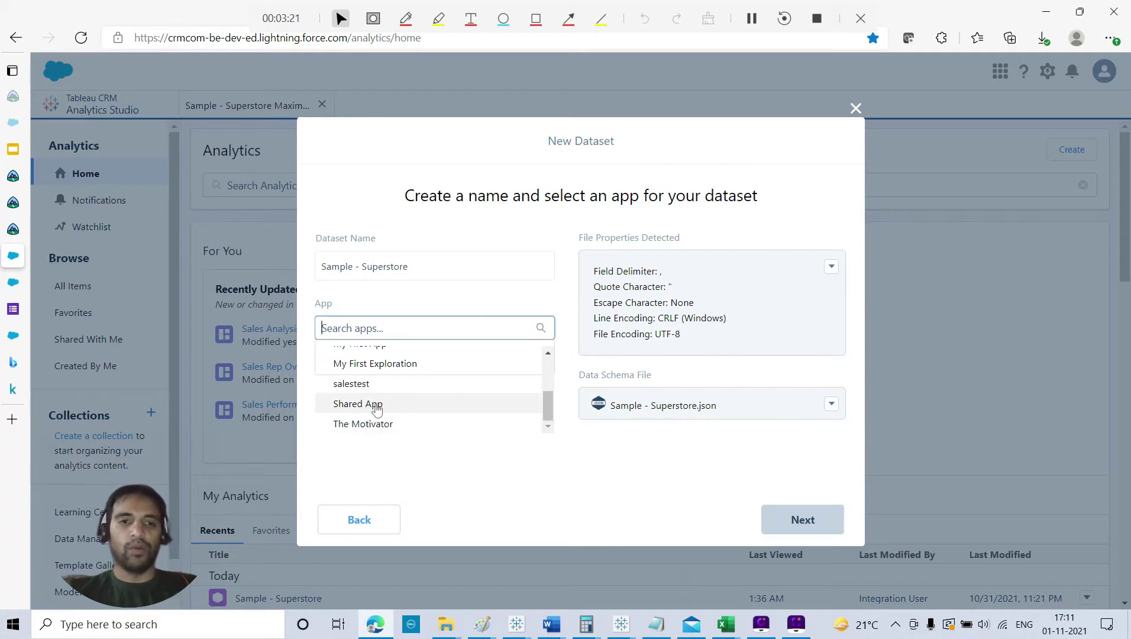
pyautogui.scroll(5, 381, 404)
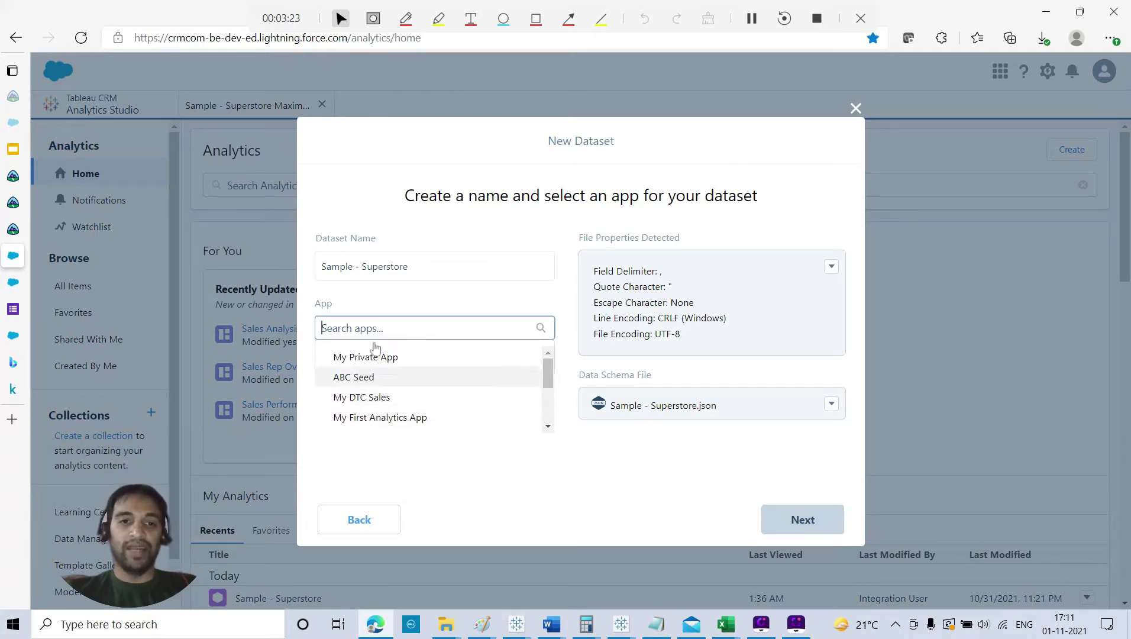
pyautogui.click(371, 362)
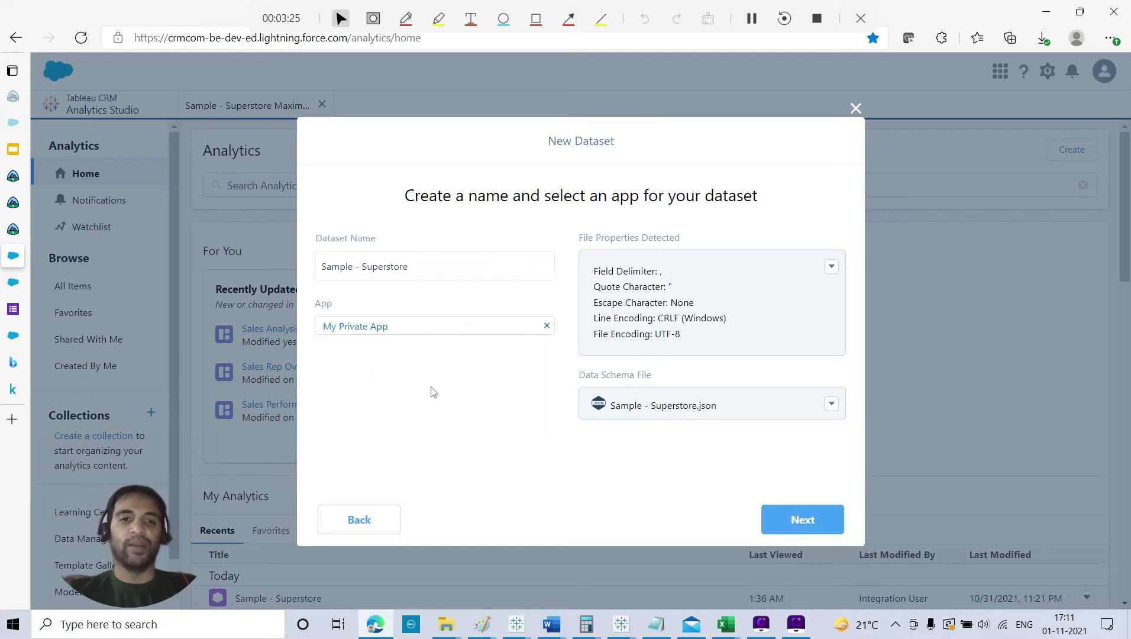
# - Review the field attributes and upload, creating the 9,994-row Sample - Superstore dataset
pyautogui.click(807, 522)
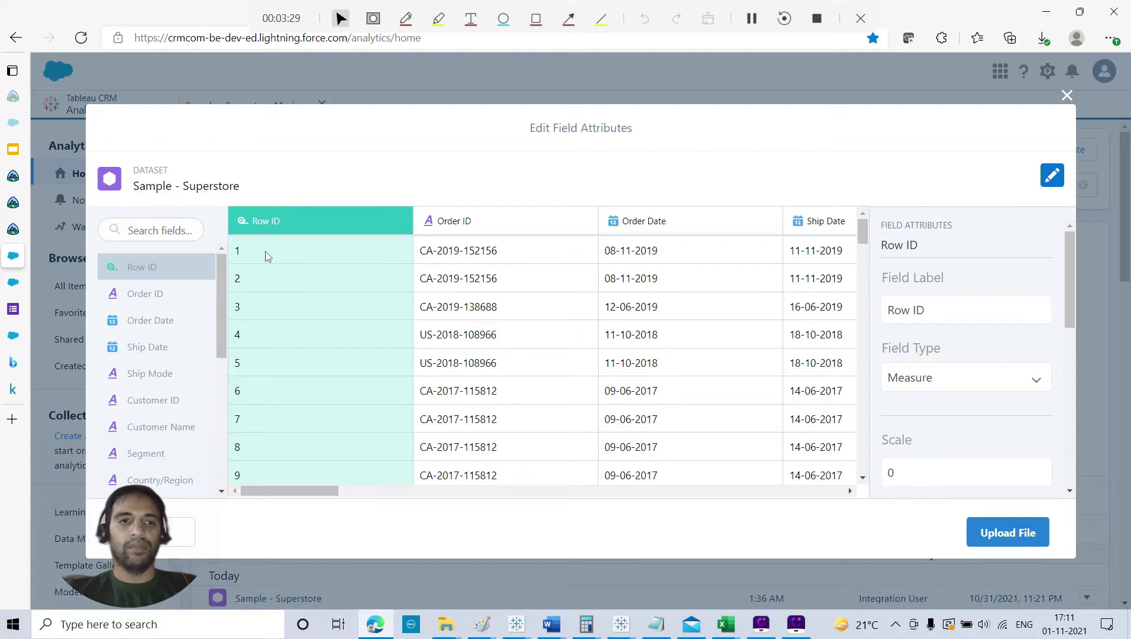
pyautogui.moveTo(293, 497); pyautogui.dragTo(512, 497)
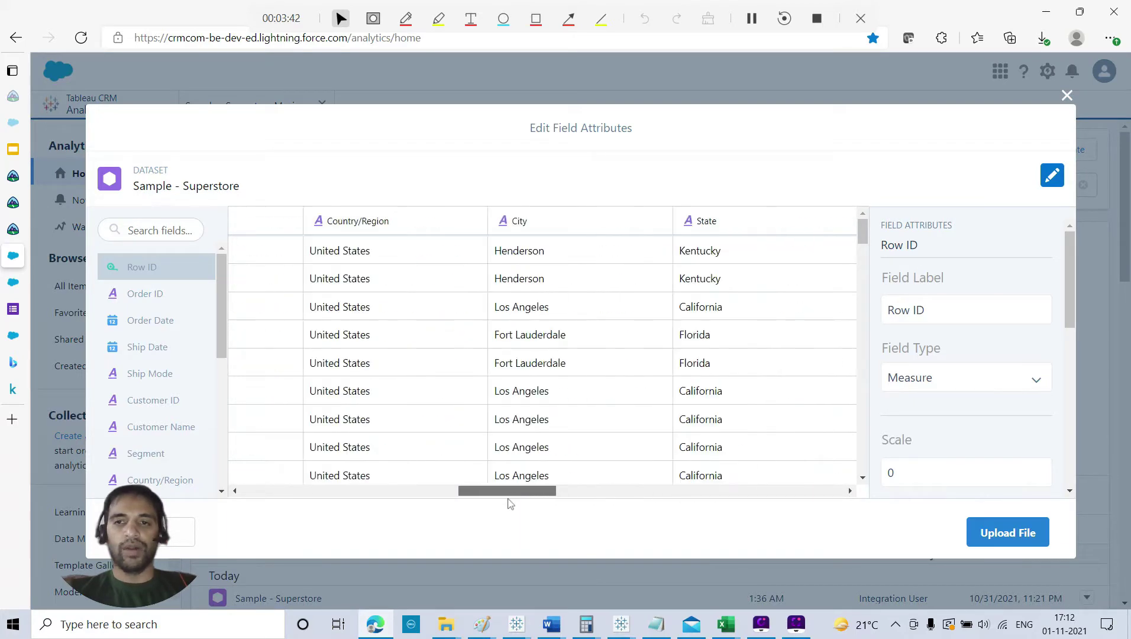
pyautogui.click(1010, 535)
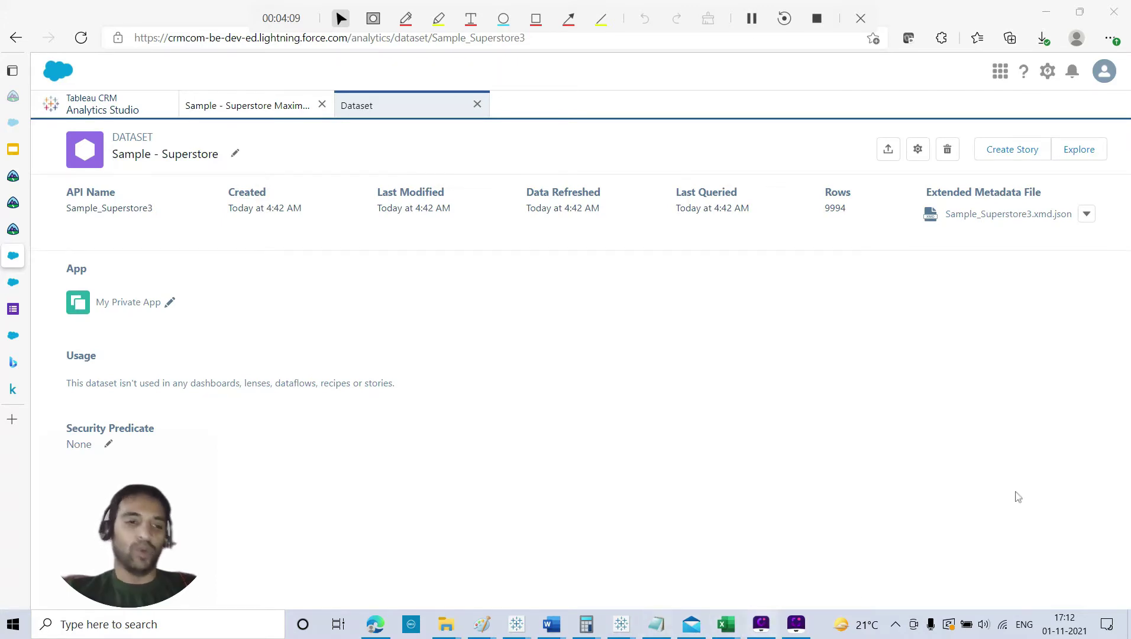
# - Create a story analyzing Profit, named 'Sample - Superstore -Students', and continue to story type
pyautogui.click(1012, 151)
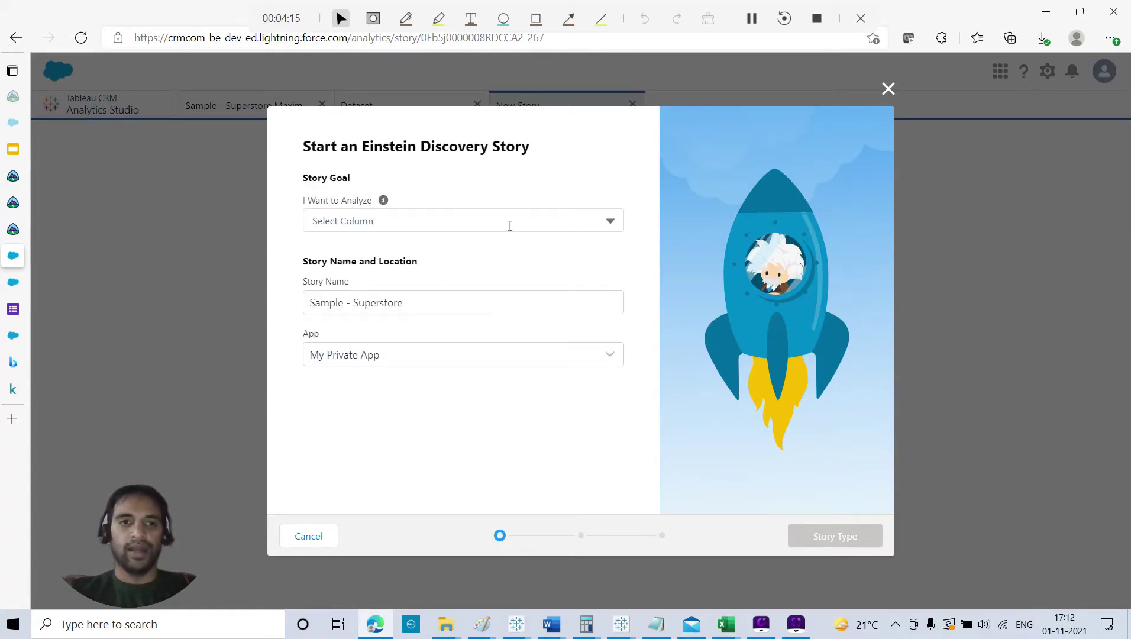
pyautogui.click(614, 223)
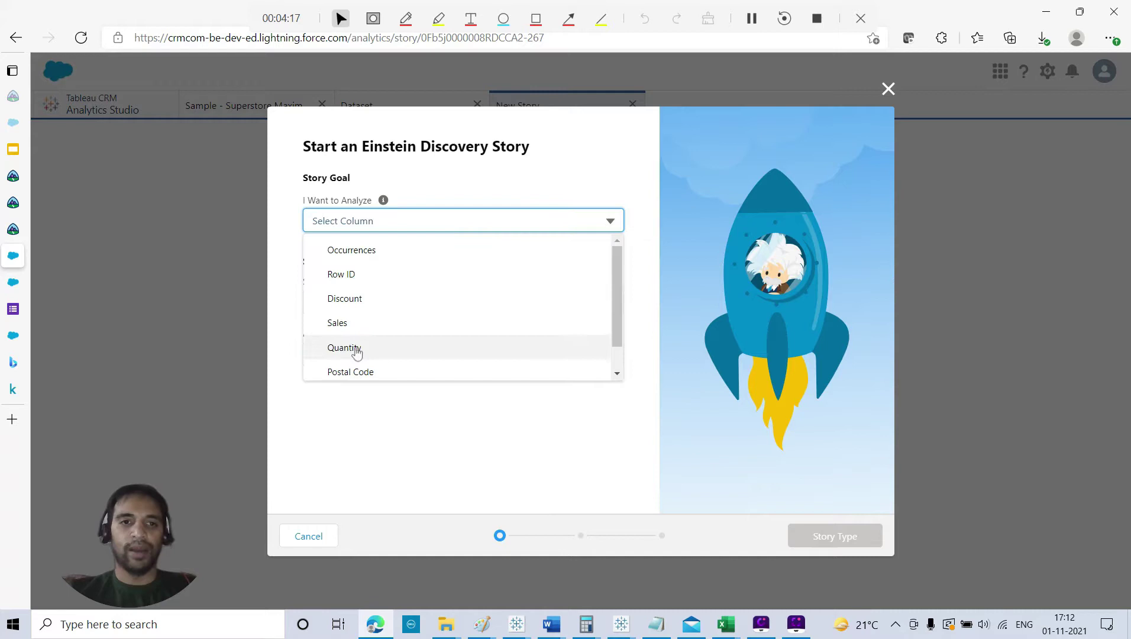
pyautogui.scroll(-1, 361, 329)
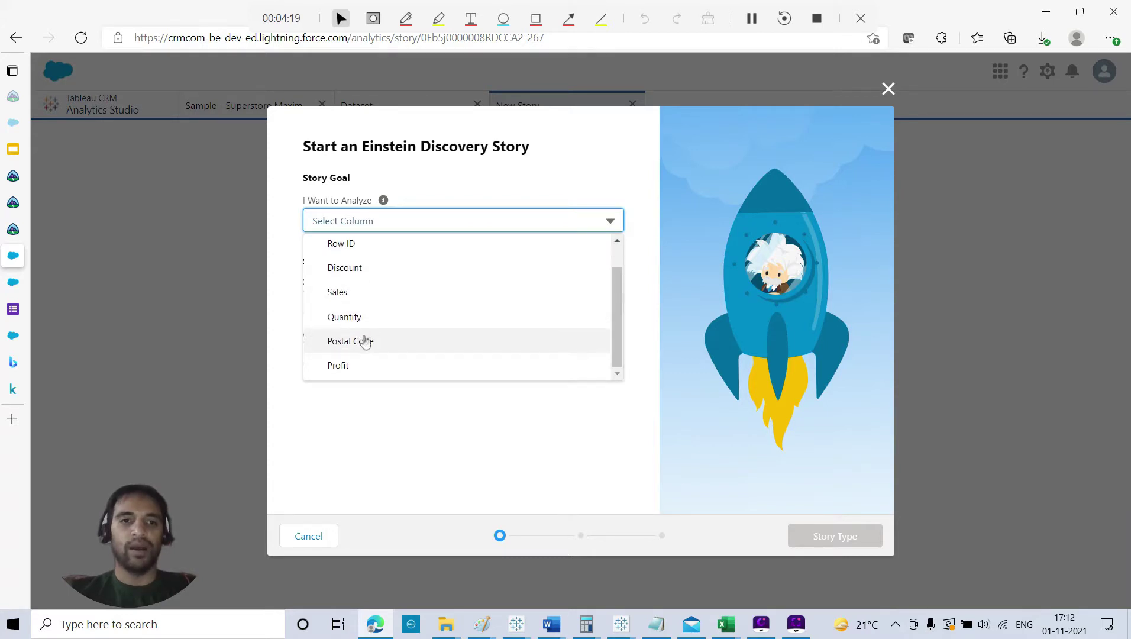
pyautogui.click(364, 371)
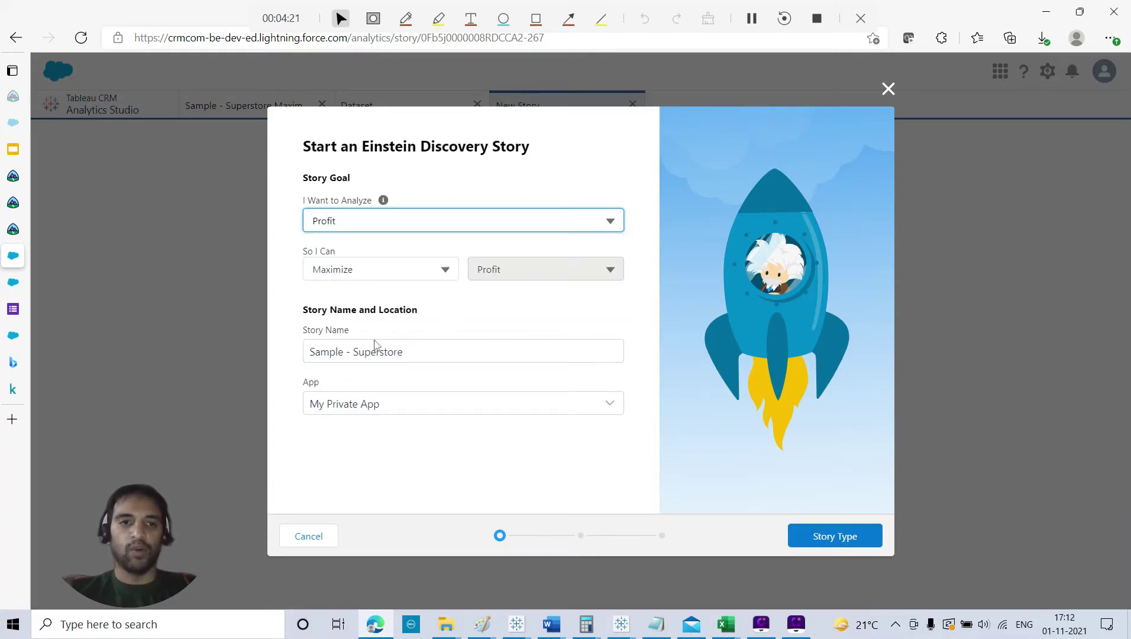
pyautogui.click(423, 353)
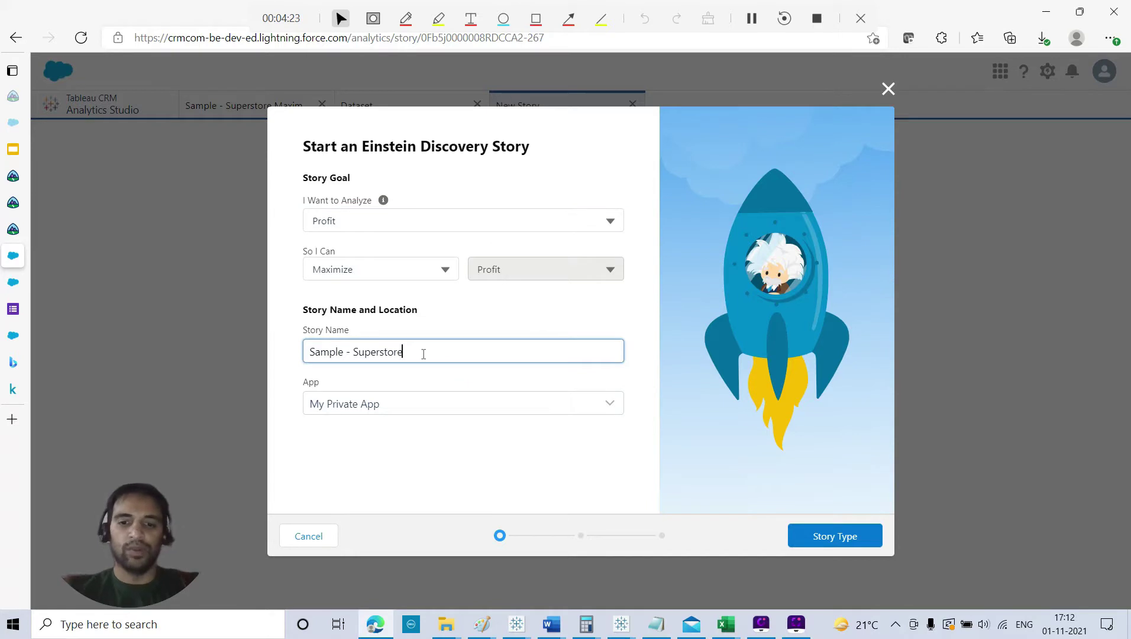
pyautogui.write('-Stud')
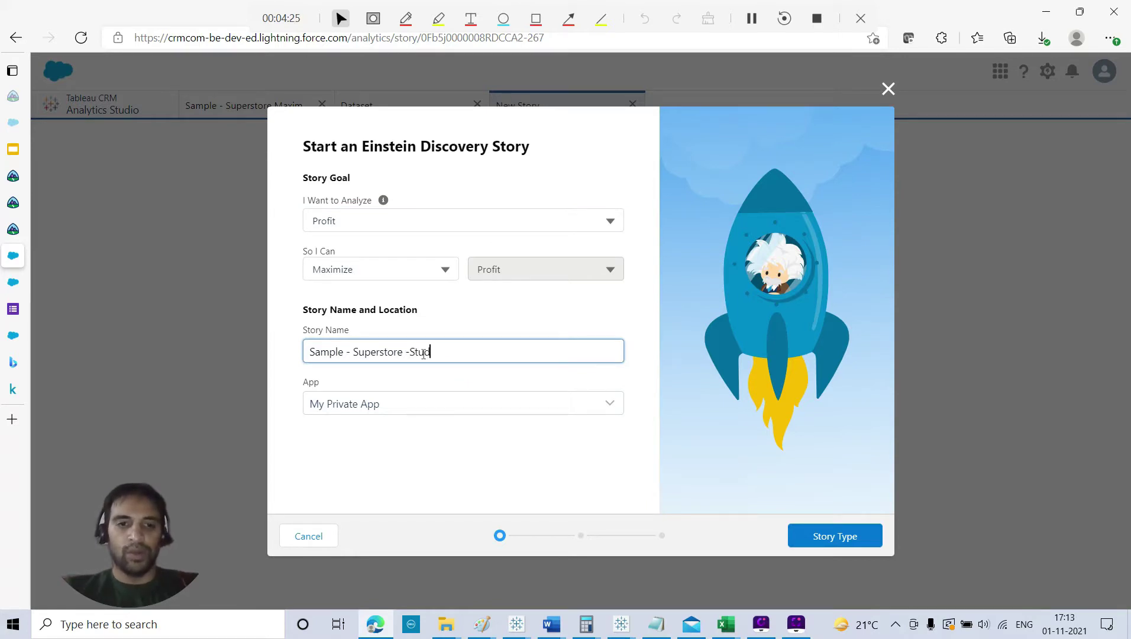
pyautogui.write('ents')
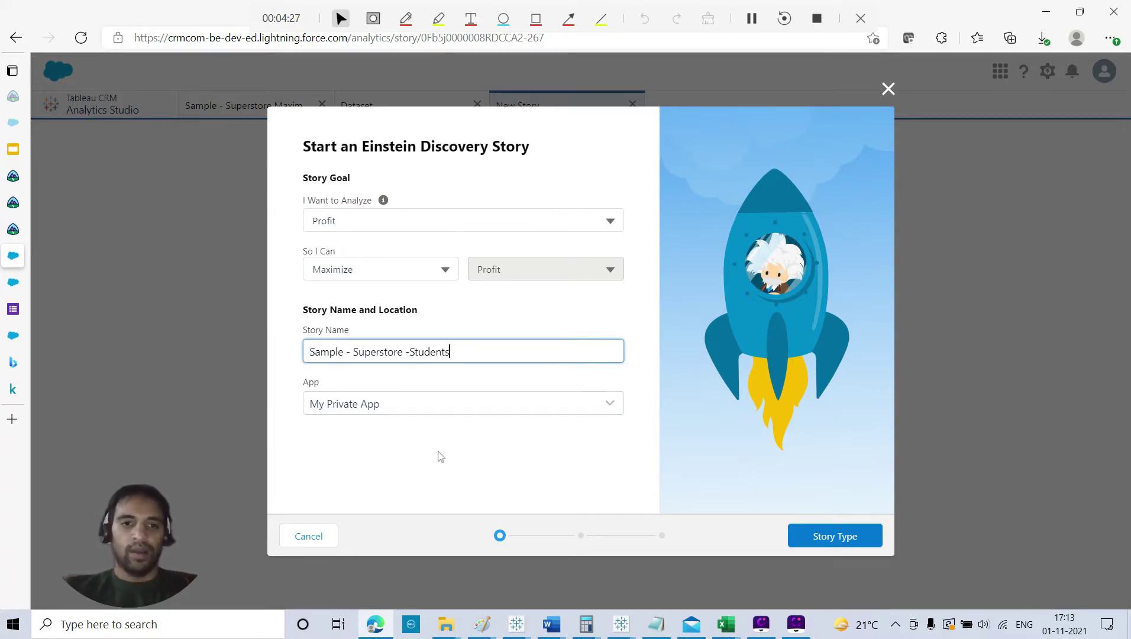
pyautogui.click(824, 539)
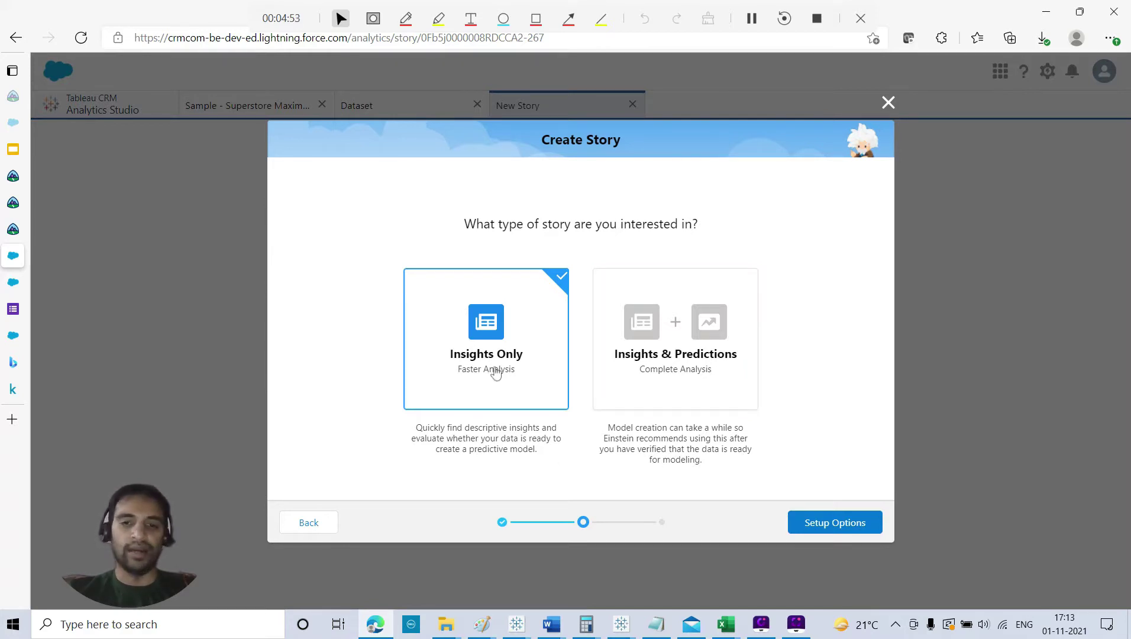
# - Build the Insights Only 'Sample - Superstore -Students' story maximizing Profit with Automated field selection
pyautogui.click(858, 524)
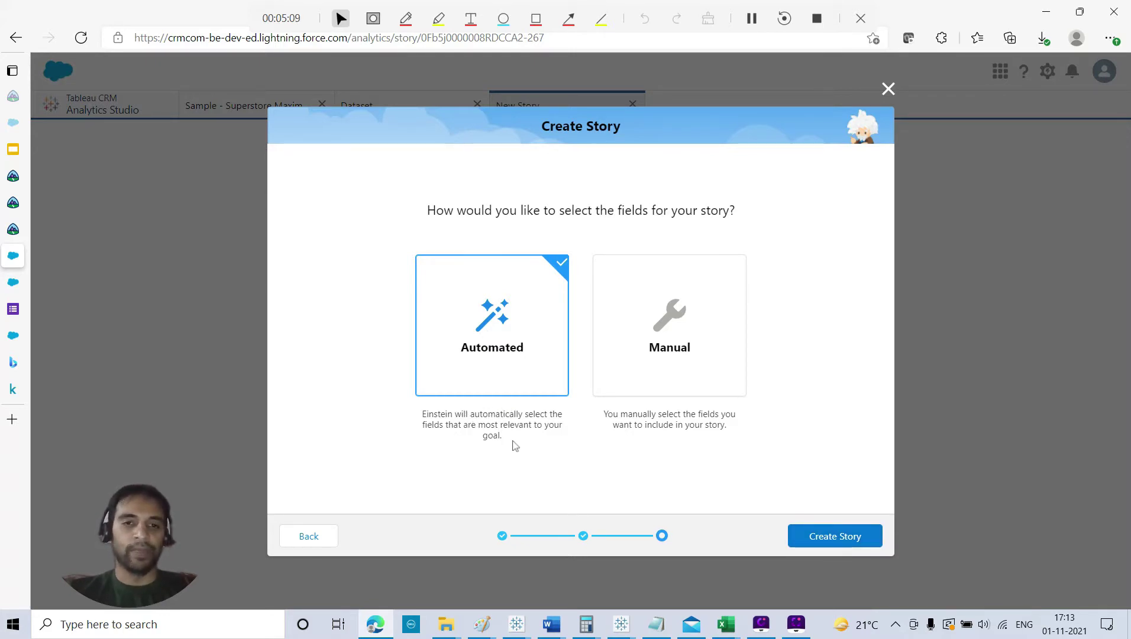
pyautogui.click(843, 538)
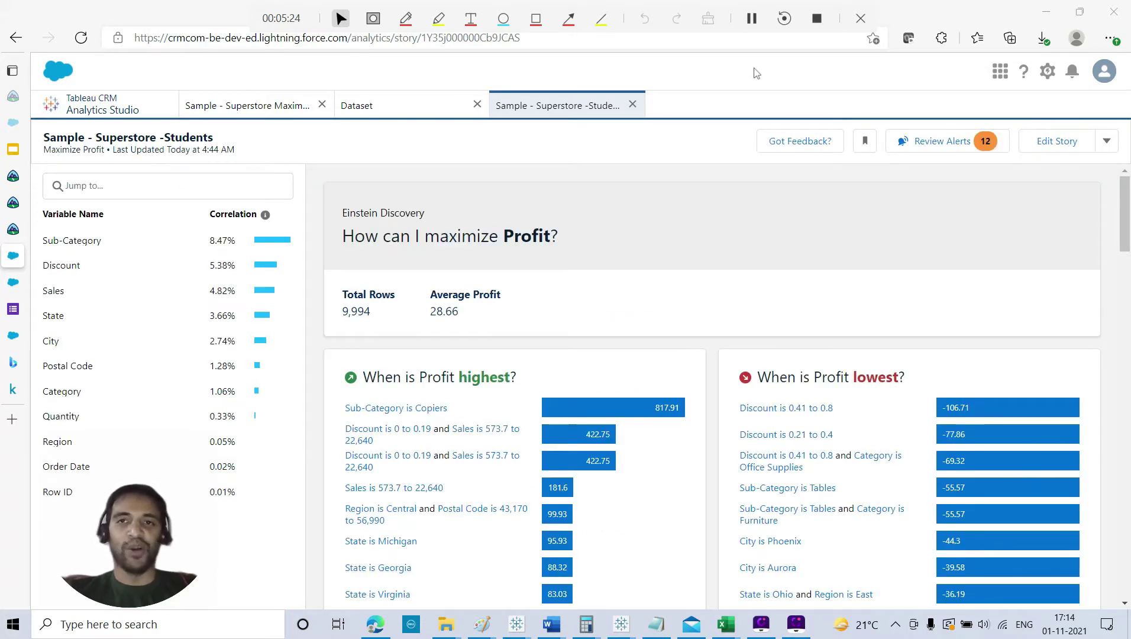
# - Switch to the 'Create the Story' slide in the Google Slides presentation
pyautogui.hotkey('ctrl', '3')
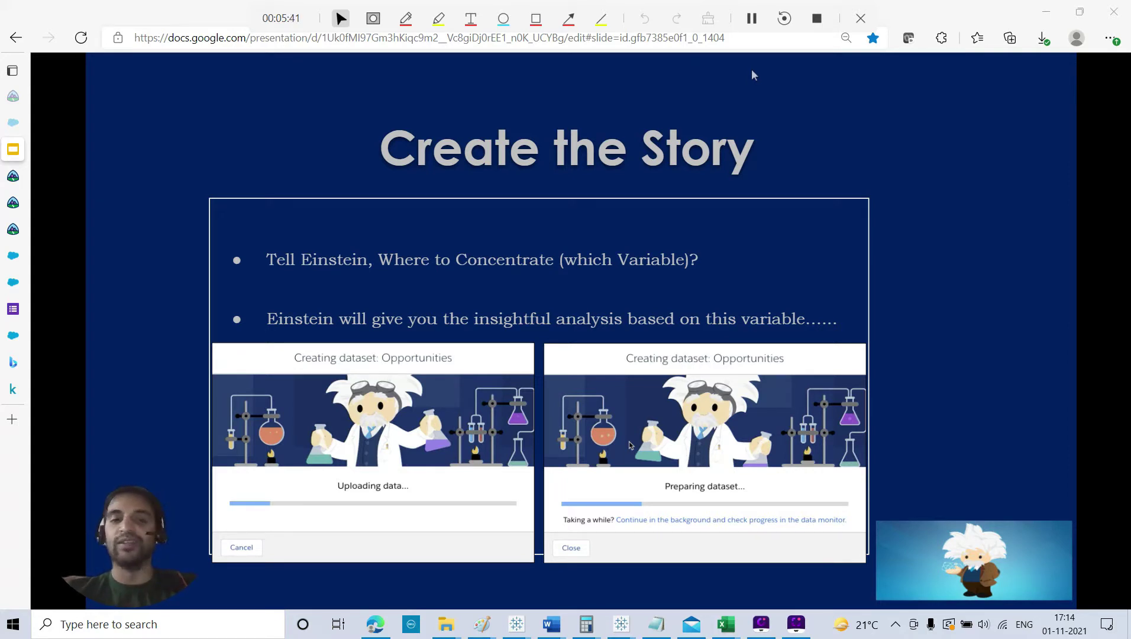
# - Advance to the Story Insights and Descriptive Insights slides, then return to the Superstore story
pyautogui.press('Right')
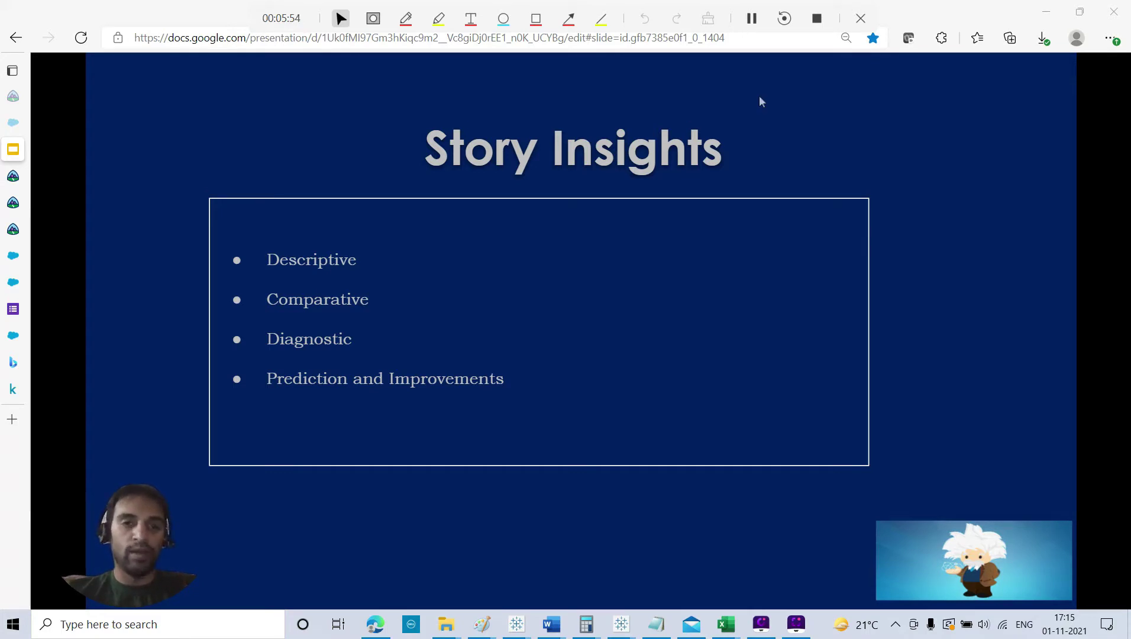
pyautogui.press('Right')
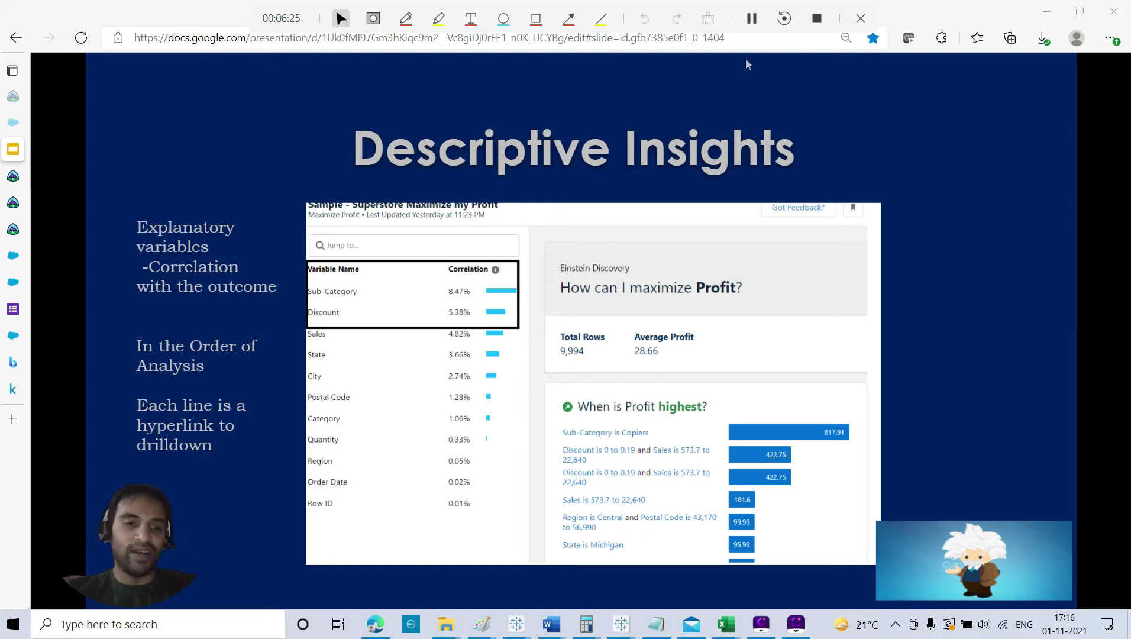
pyautogui.hotkey('ctrl', 'Tab')
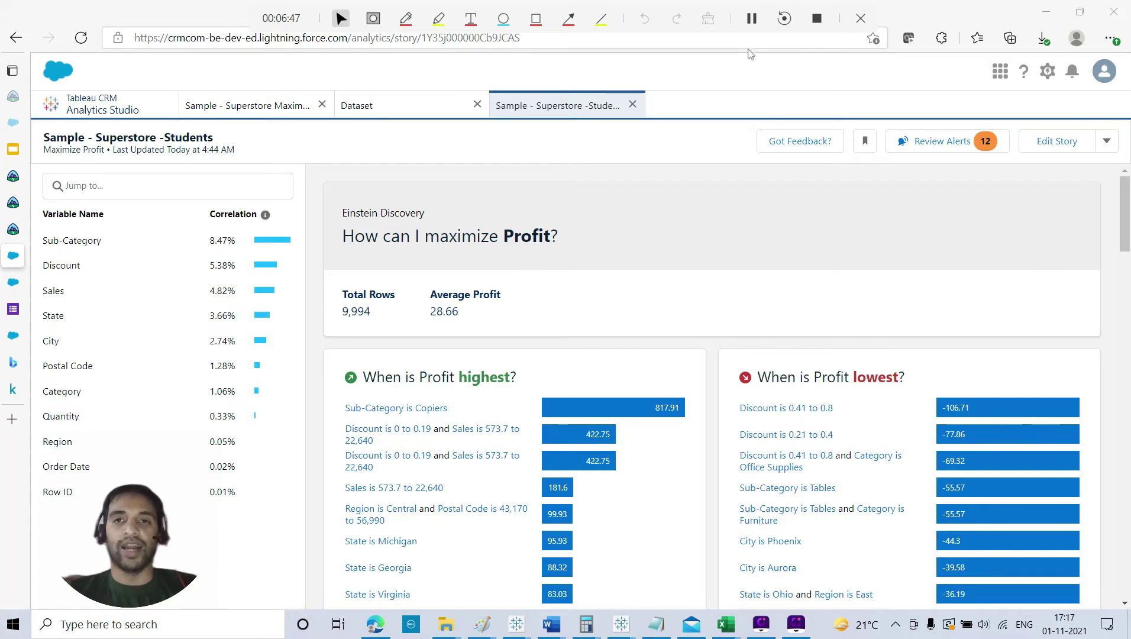
# - Drill into the Profit by Sub-Category insight for Copiers against the average
pyautogui.scroll(-1, 736, 100)
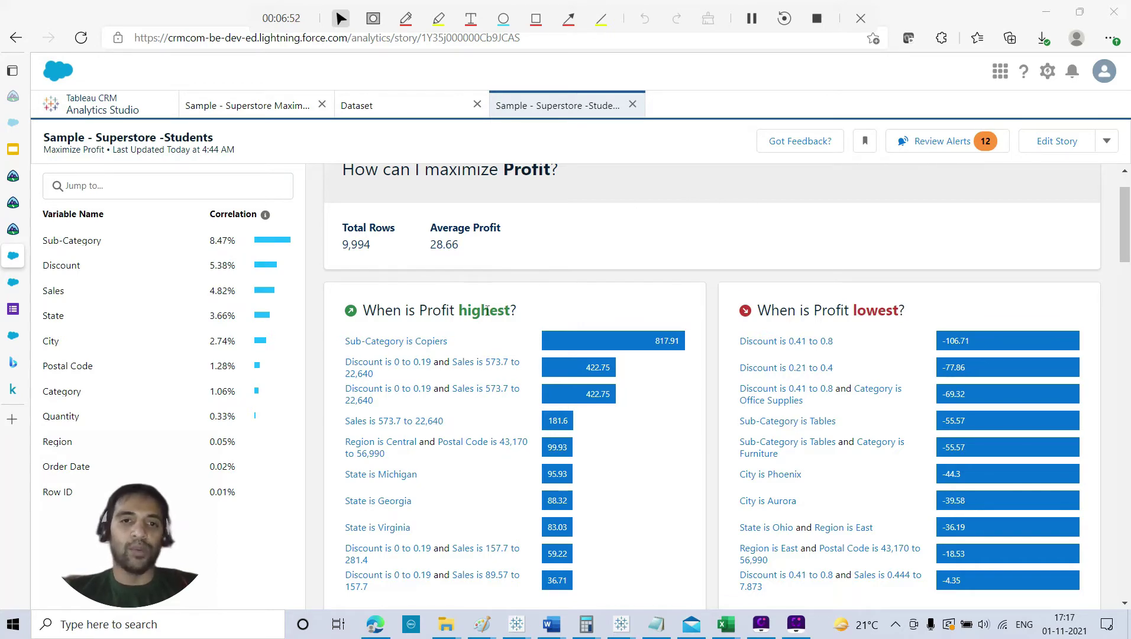
pyautogui.click(414, 346)
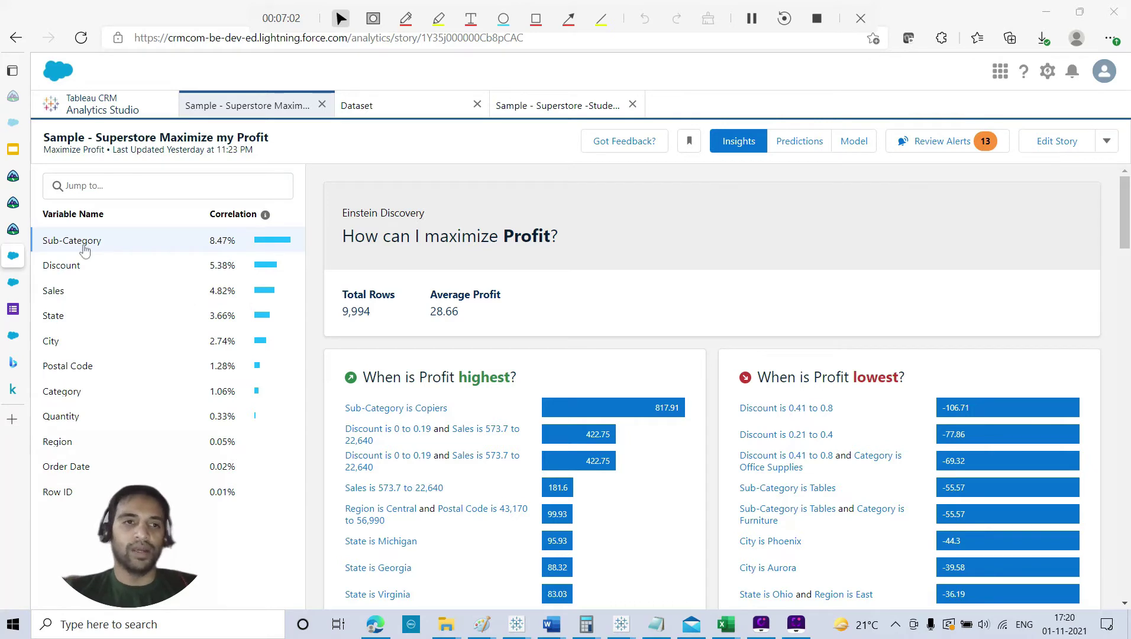
pyautogui.click(84, 243)
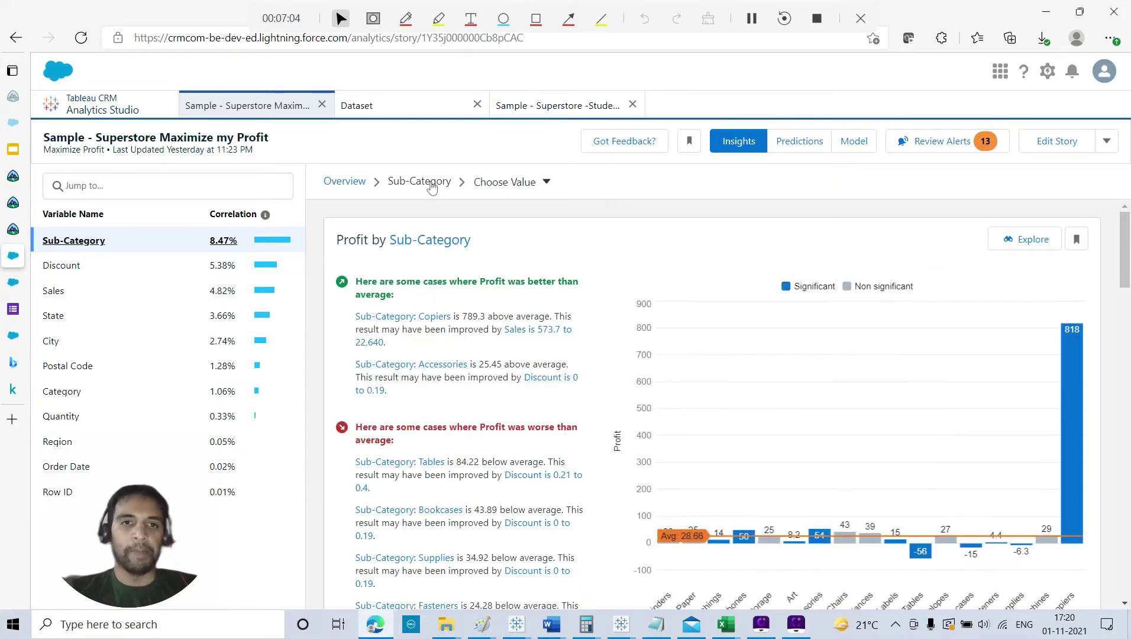
pyautogui.click(519, 184)
pyautogui.scroll(-1, 547, 313)
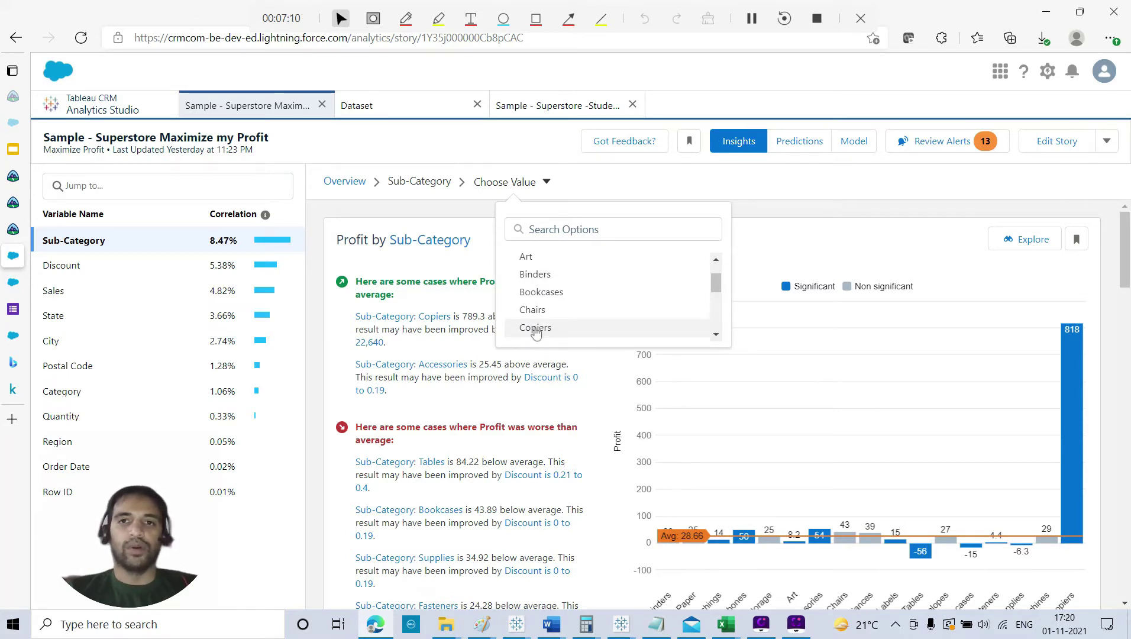
pyautogui.click(535, 329)
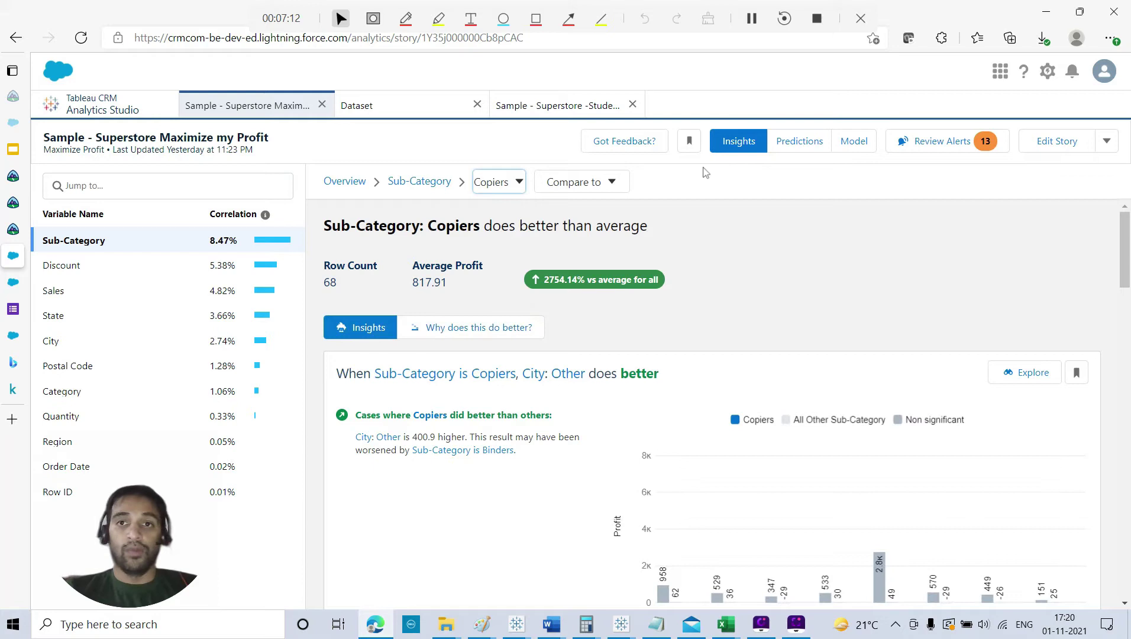
pyautogui.click(752, 18)
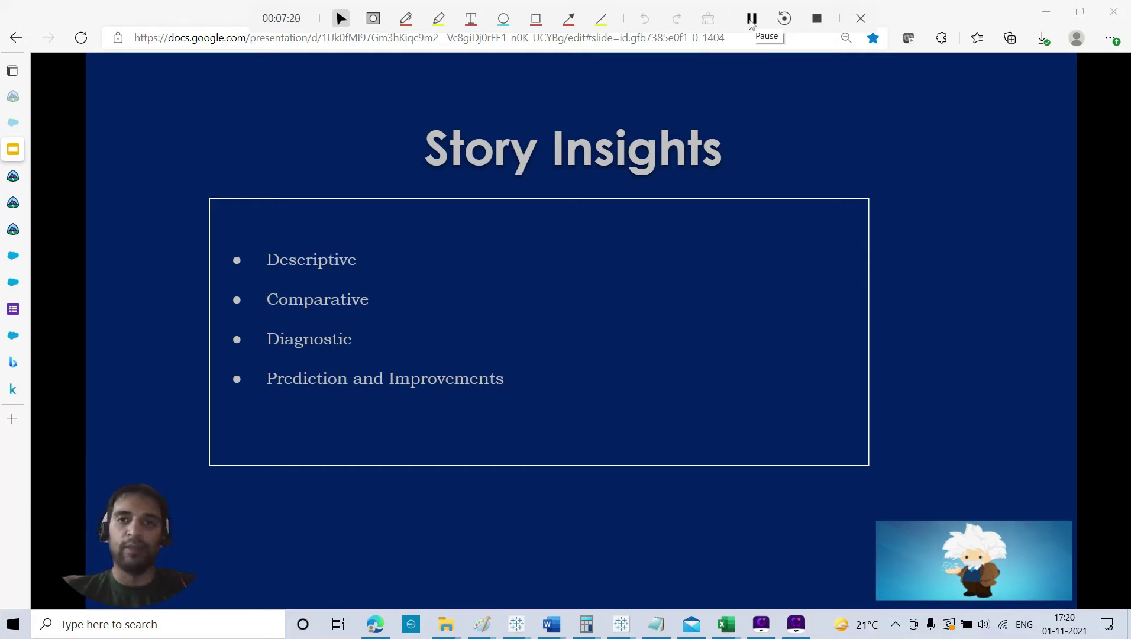
pyautogui.click(752, 19)
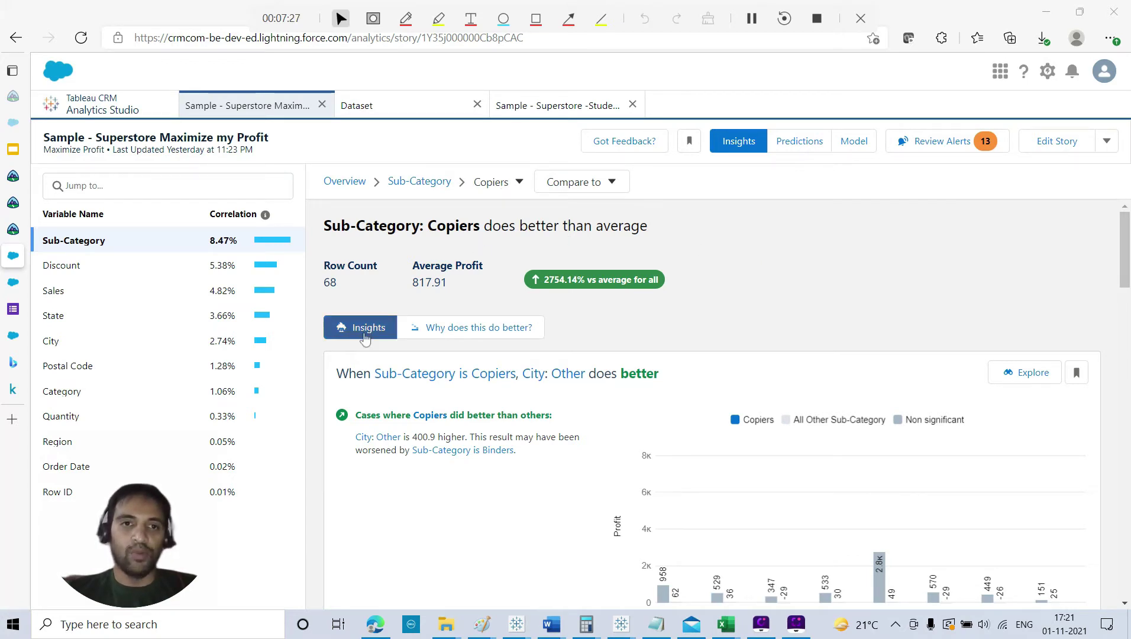
# - Show why Copiers does better than average, highlighting the Discount driver explanation
pyautogui.click(478, 334)
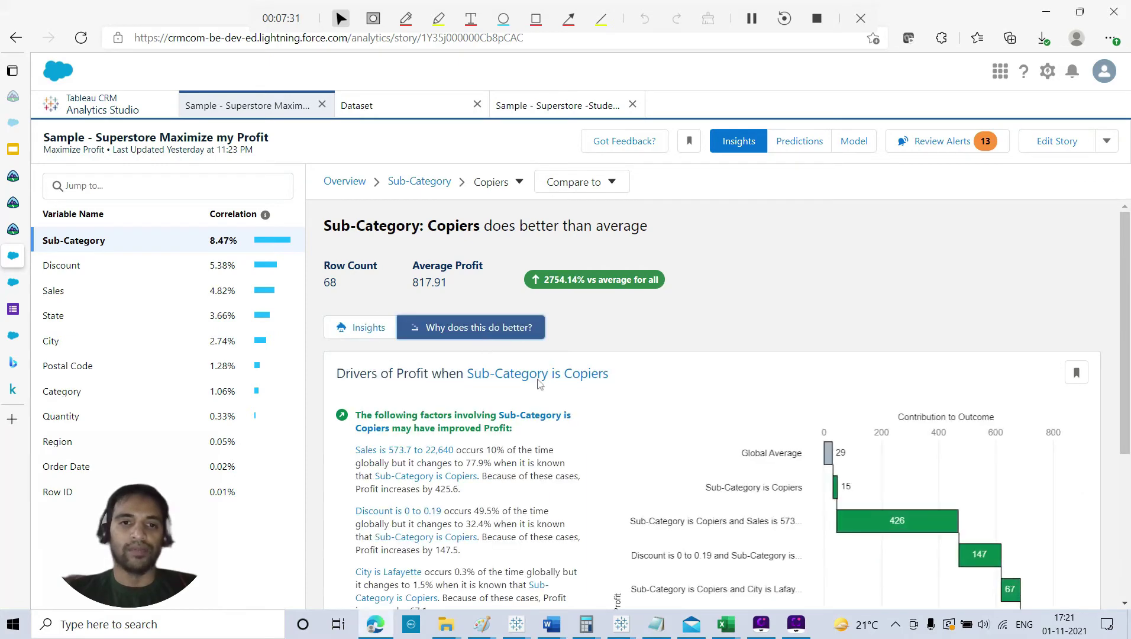
pyautogui.scroll(-3, 562, 462)
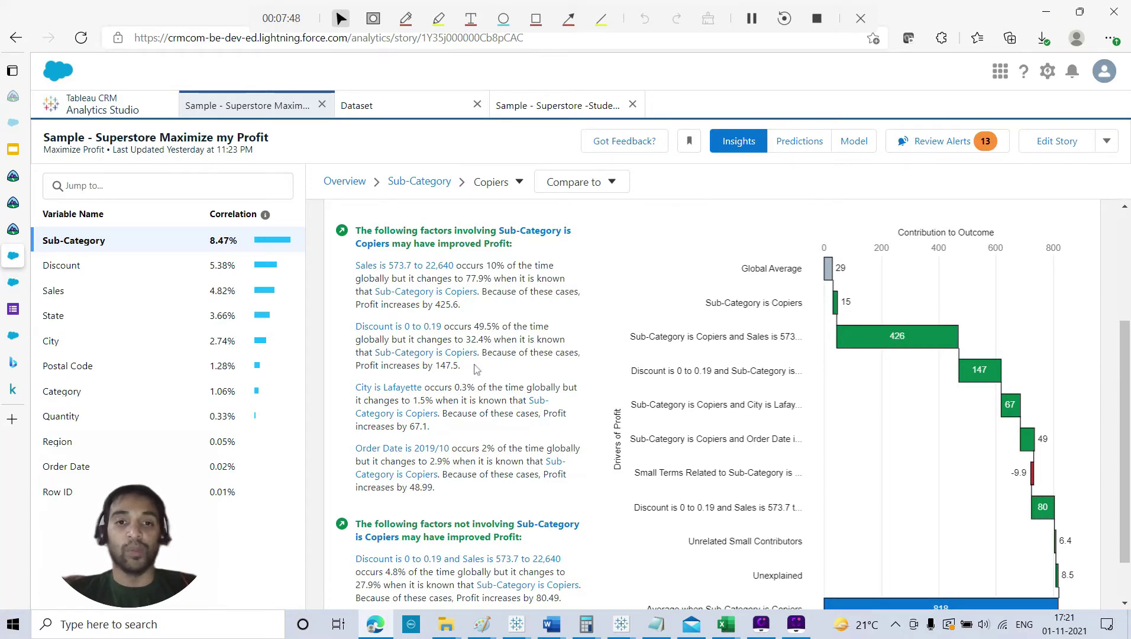
pyautogui.moveTo(461, 366); pyautogui.dragTo(353, 325)
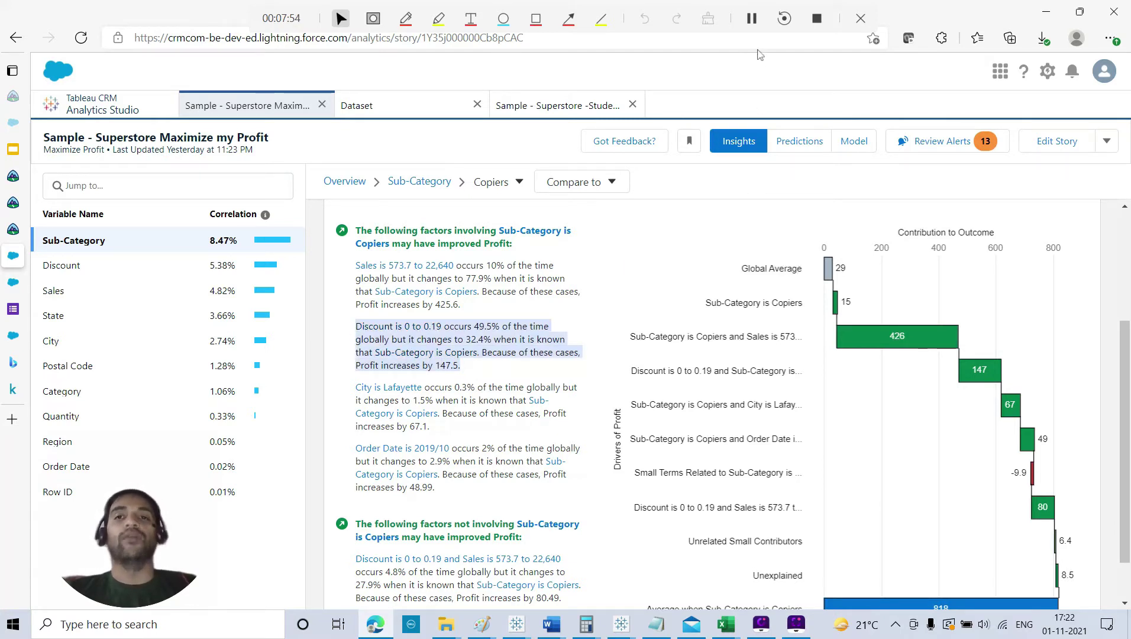
pyautogui.click(750, 75)
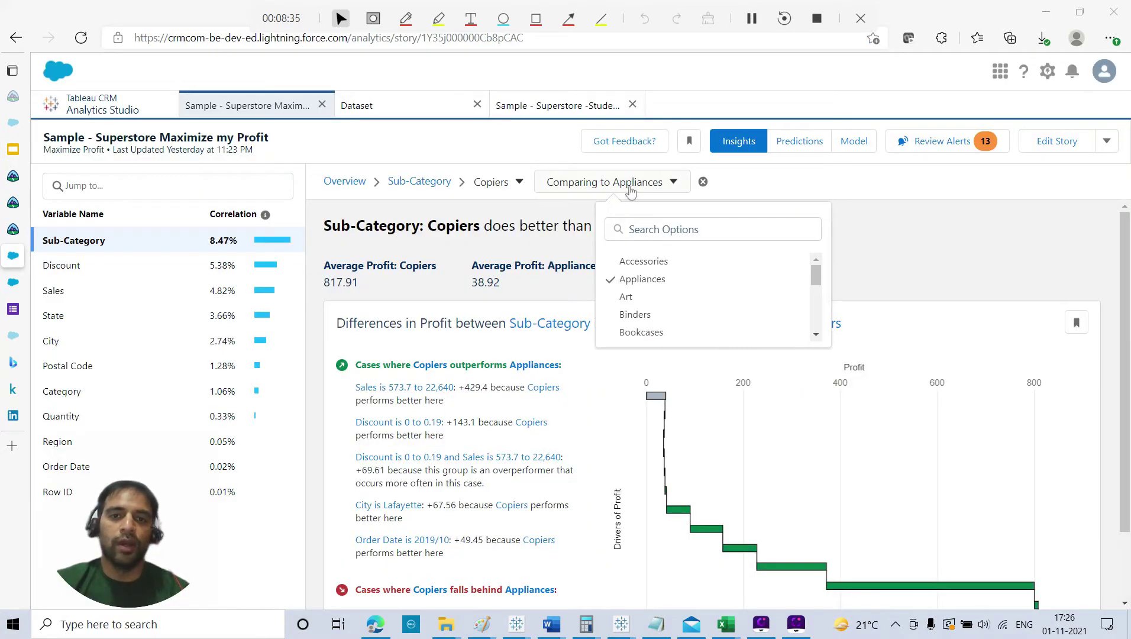
# - Compare Copiers against Bookcases and highlight the Order Date explanation
pyautogui.scroll(-1, 658, 316)
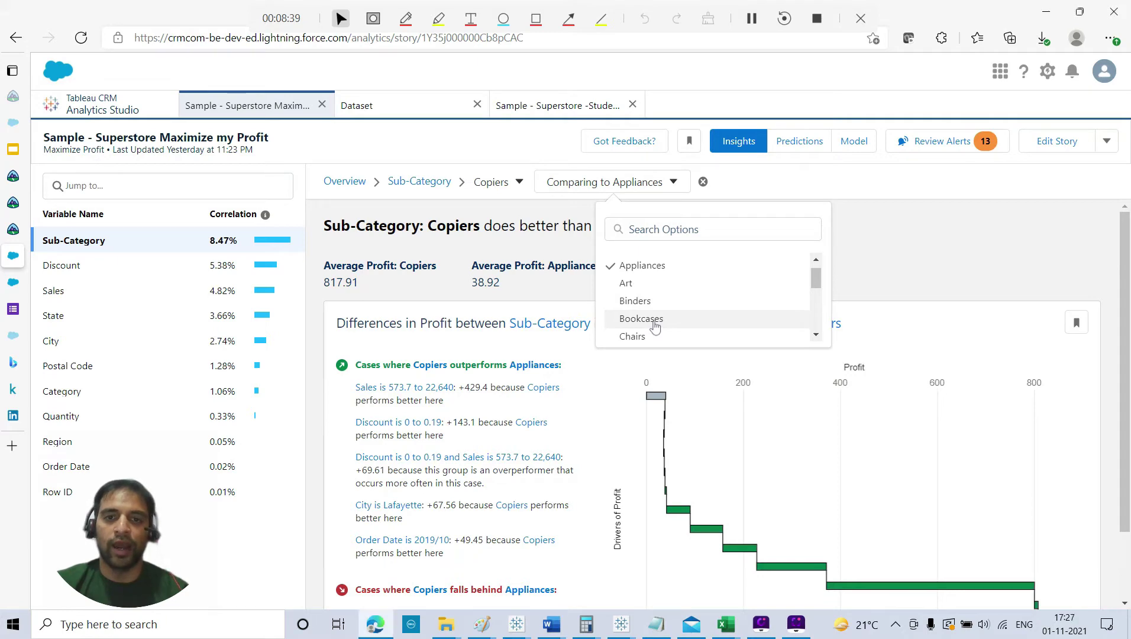
pyautogui.click(655, 323)
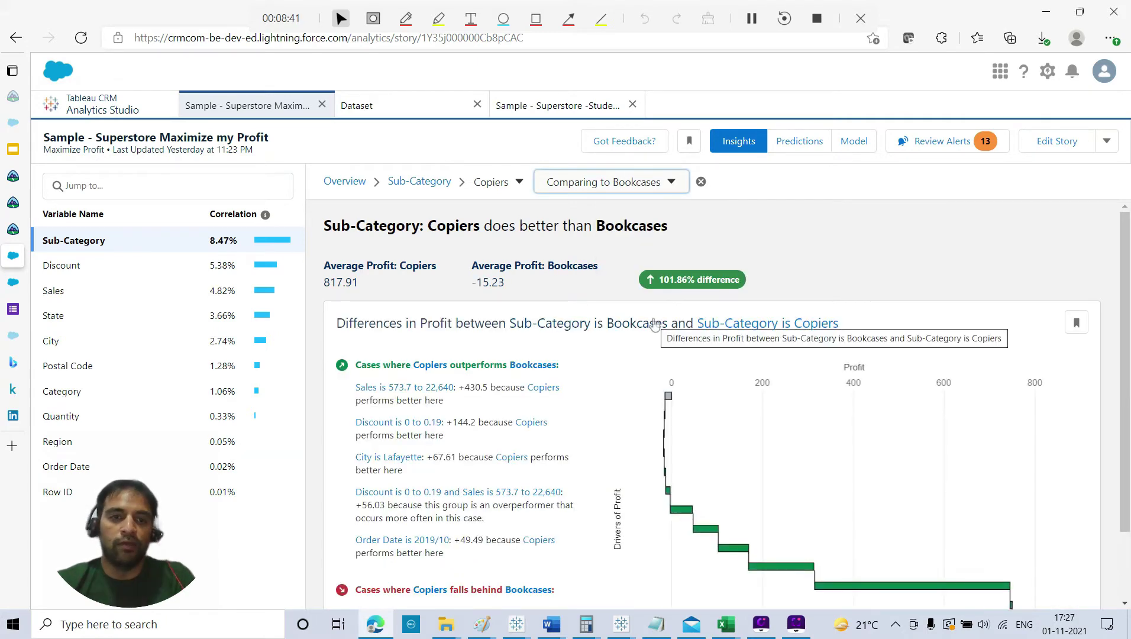
pyautogui.scroll(-1, 561, 424)
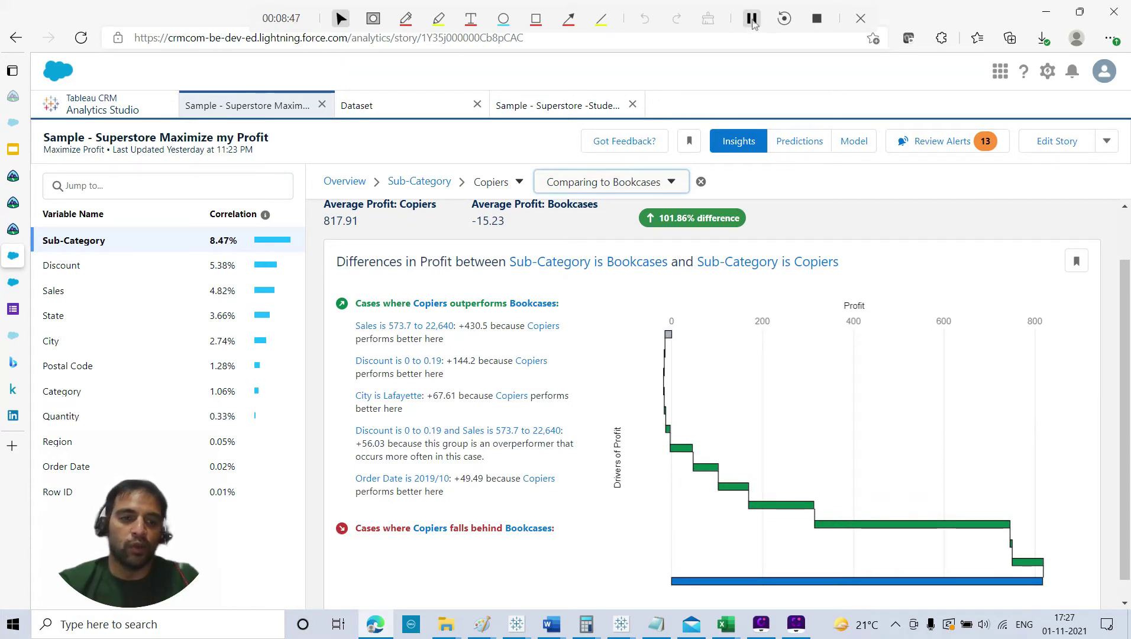
pyautogui.scroll(-1, 532, 343)
pyautogui.moveTo(355, 373); pyautogui.dragTo(419, 389)
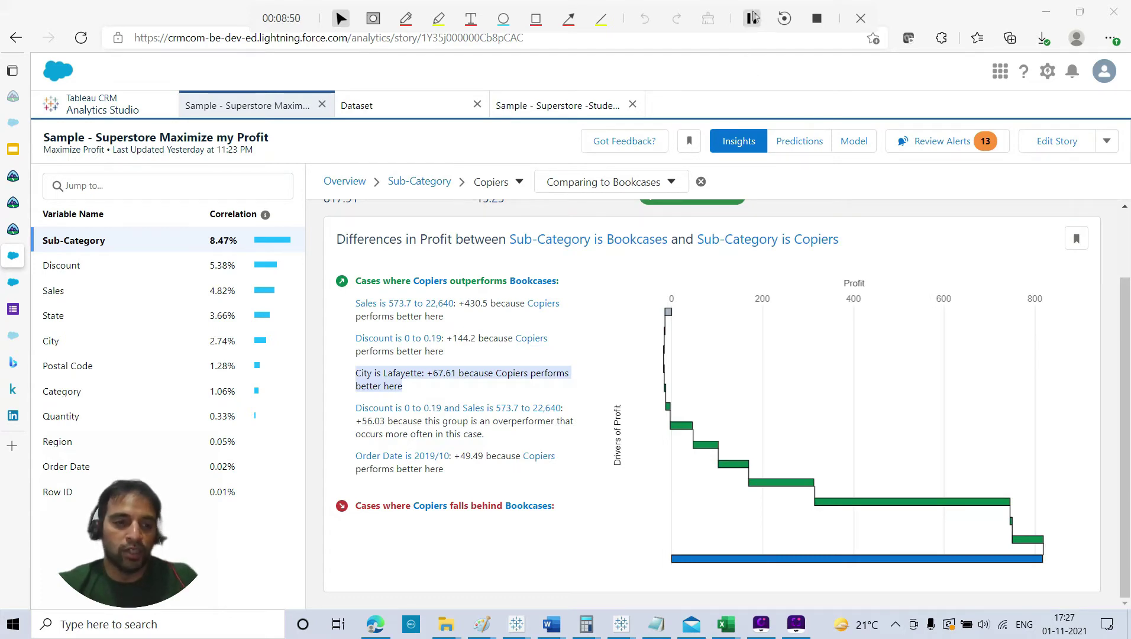
pyautogui.moveTo(355, 451); pyautogui.dragTo(461, 507)
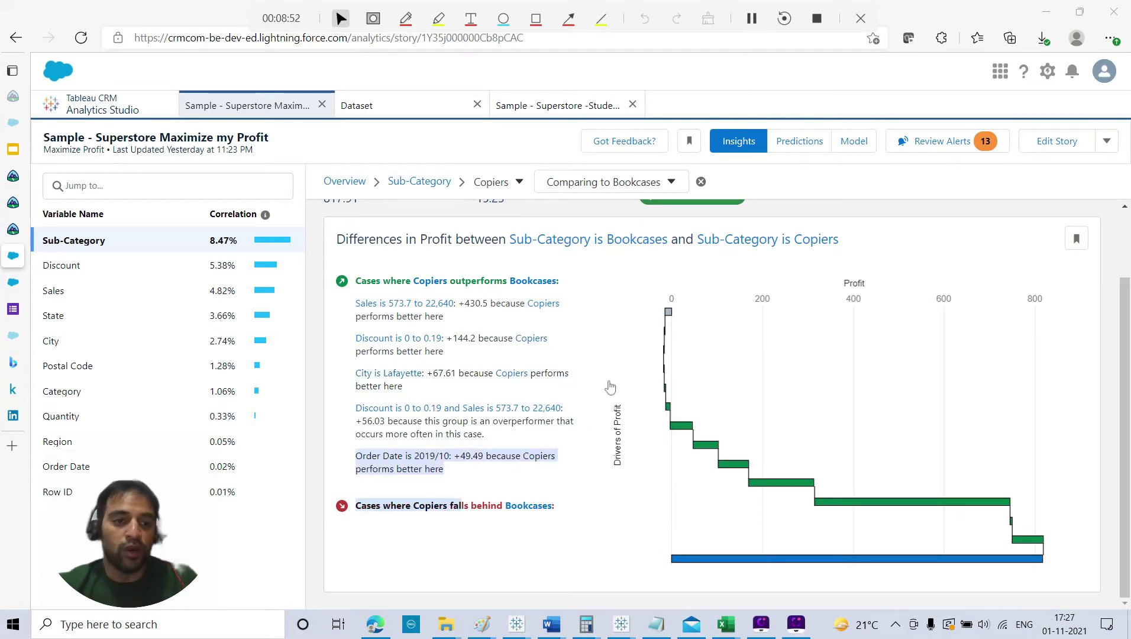
pyautogui.click(480, 497)
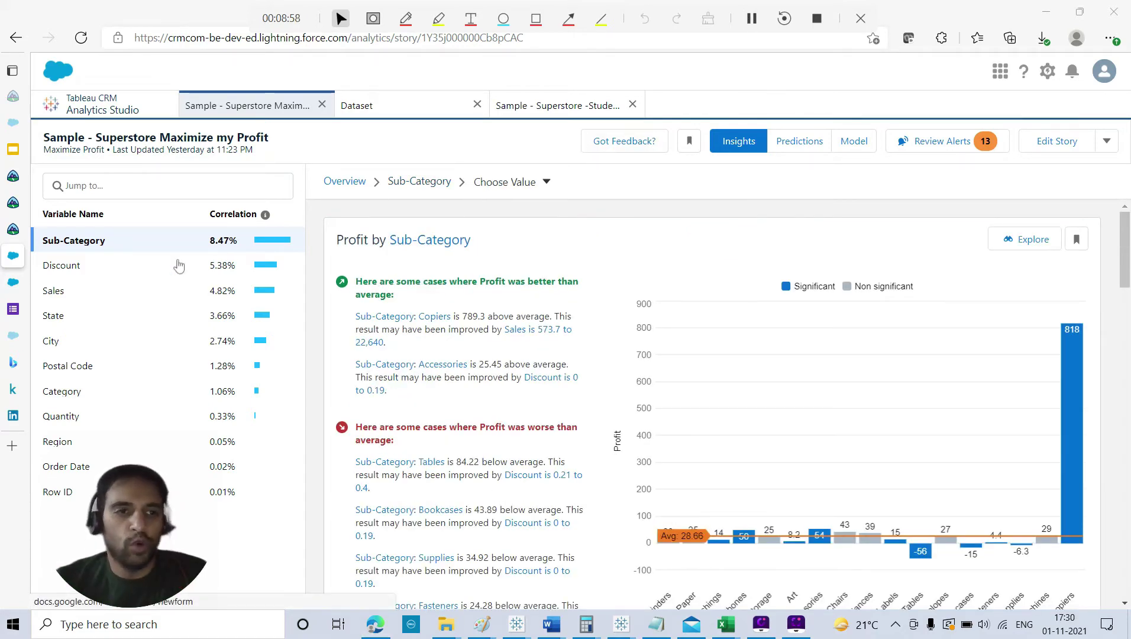
# - Compare Profit for Discount 0 to 0.19 against 0.21 to 0.4, then view the Story Insights slide
pyautogui.click(66, 268)
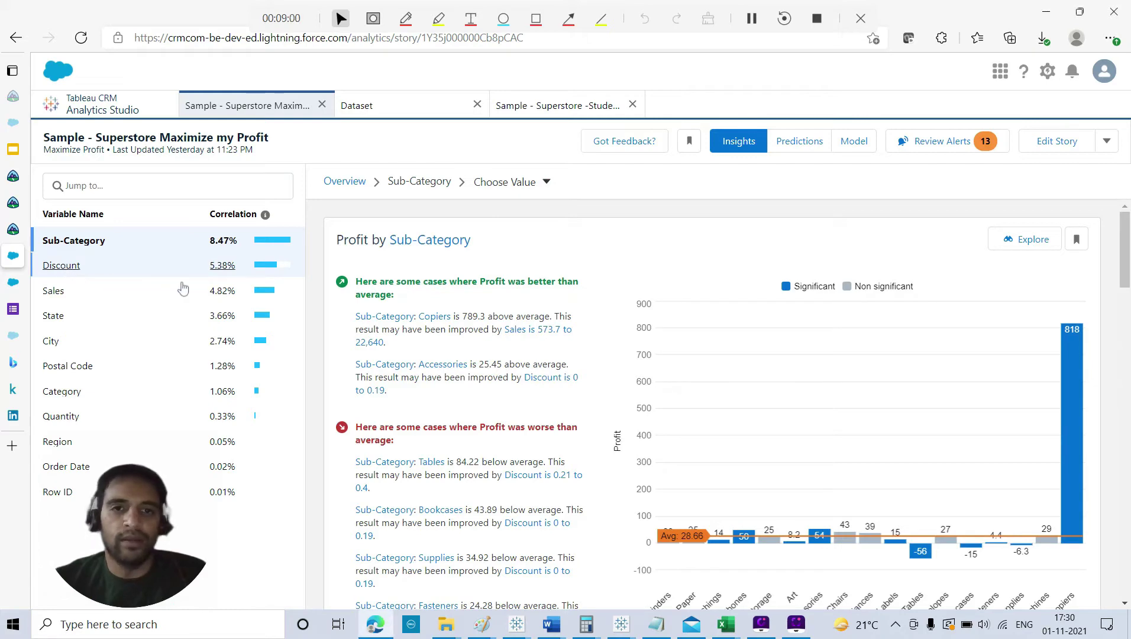
pyautogui.click(502, 183)
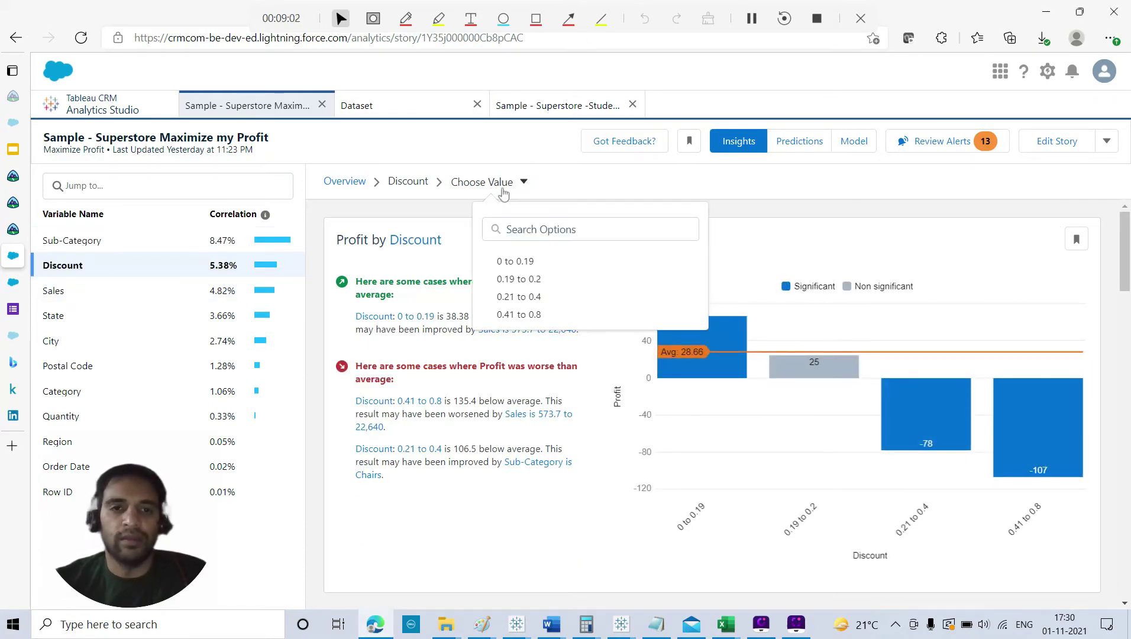
pyautogui.click(515, 264)
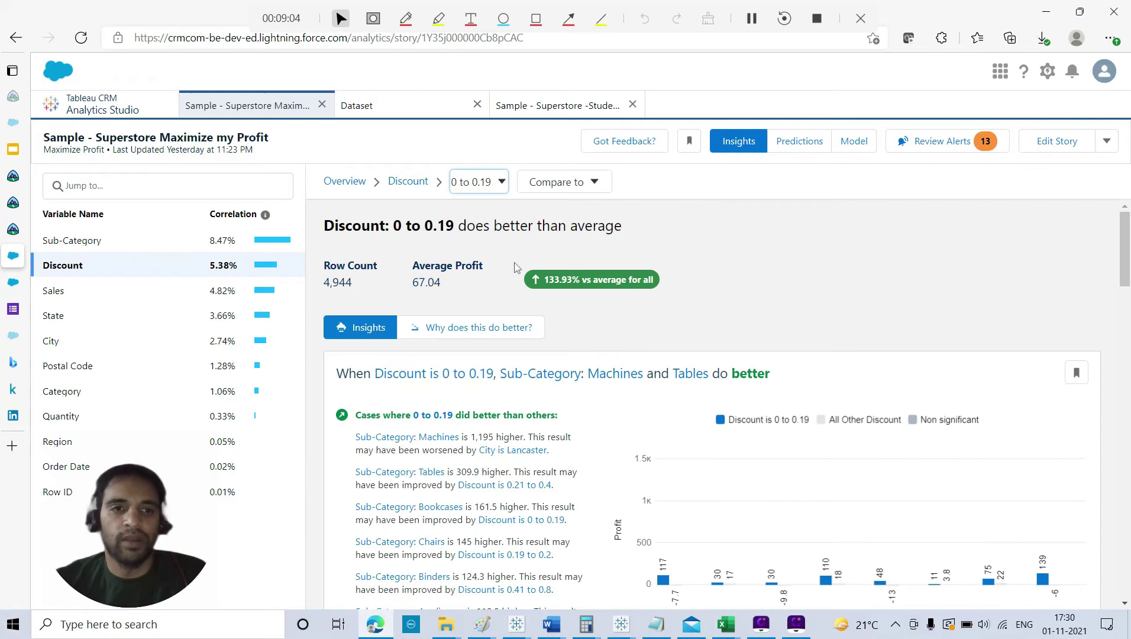
pyautogui.click(577, 184)
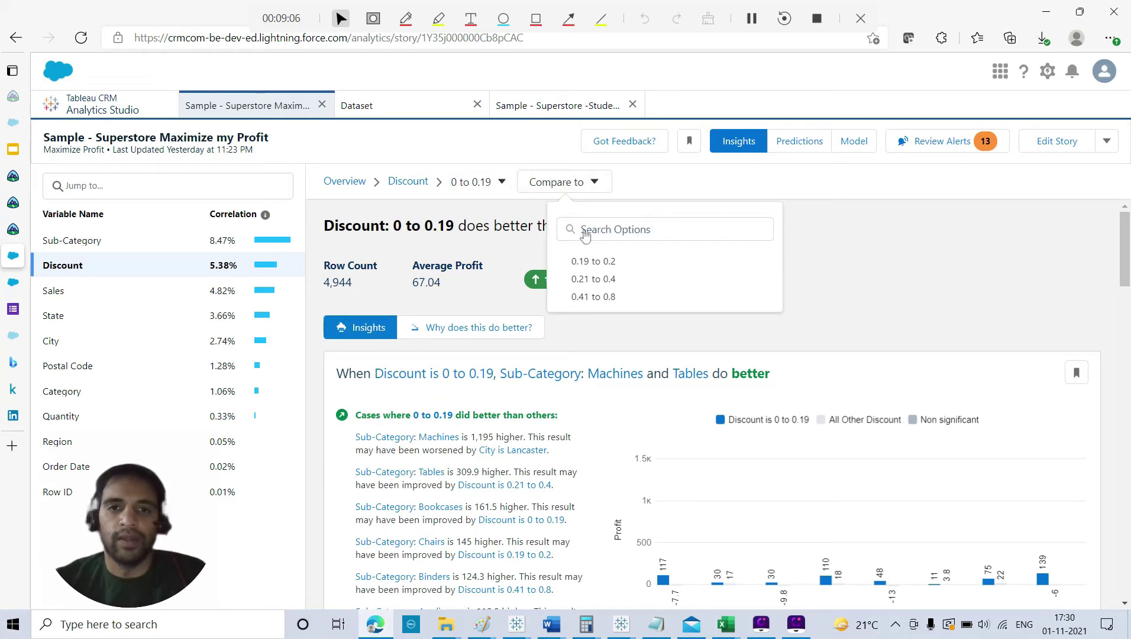
pyautogui.click(595, 280)
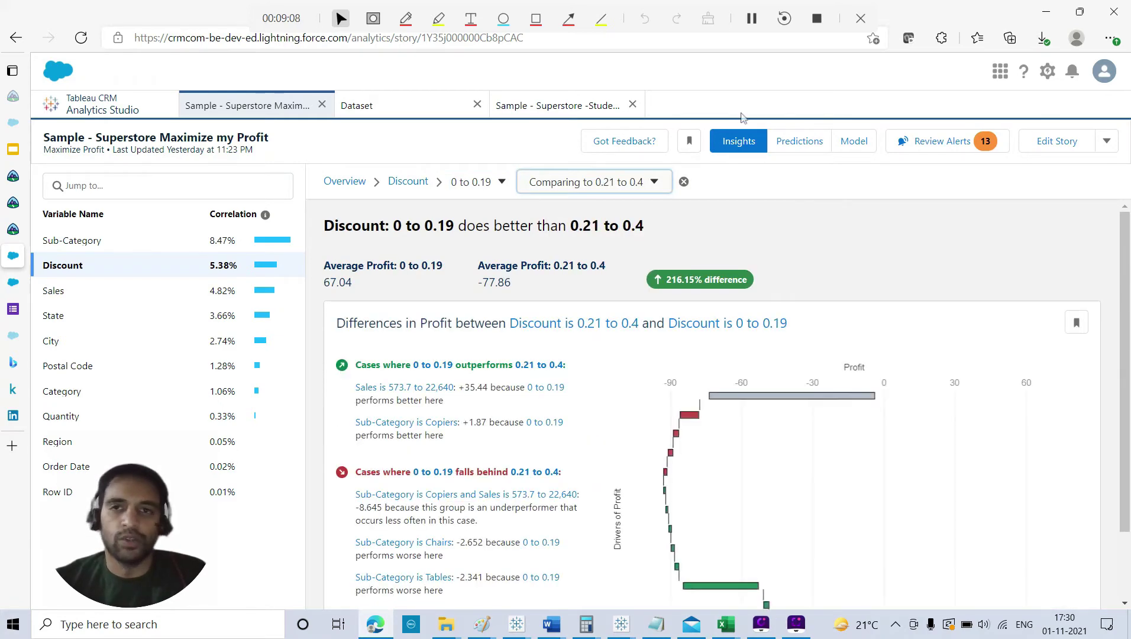
pyautogui.click(751, 18)
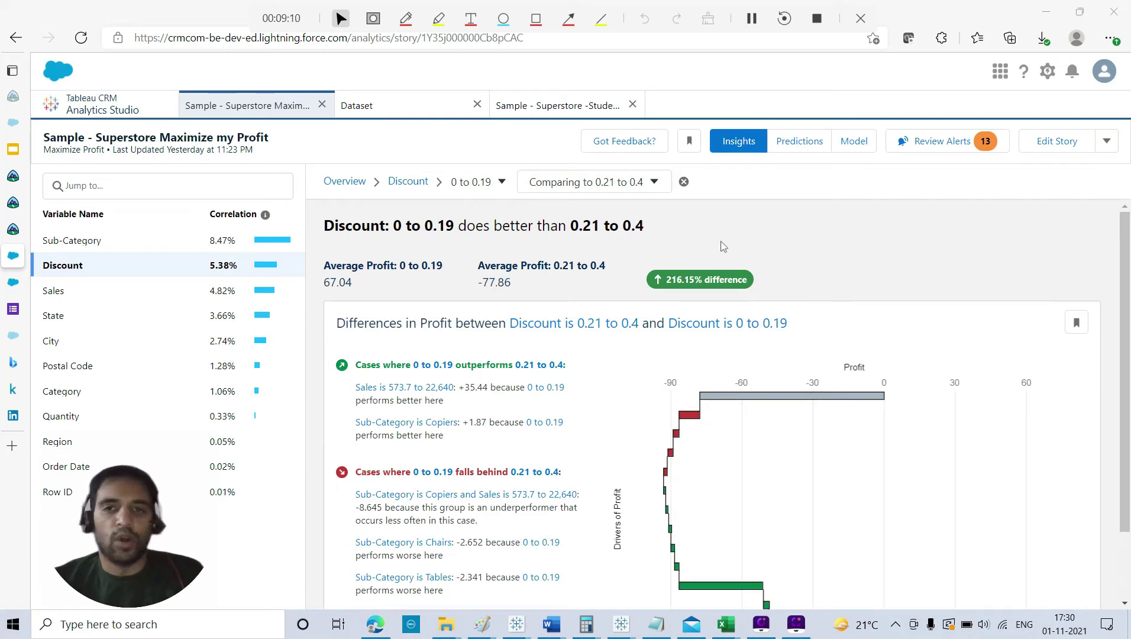
pyautogui.click(751, 18)
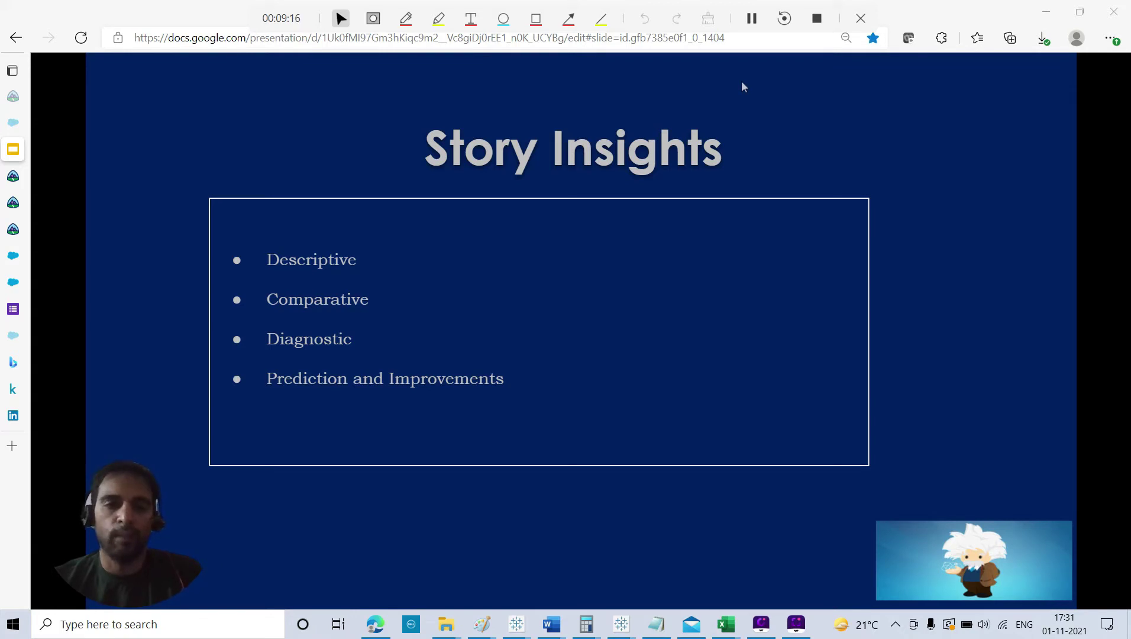
# - Return to the Profit story's Predictions view and review the prediction settings and improvements
pyautogui.click(751, 18)
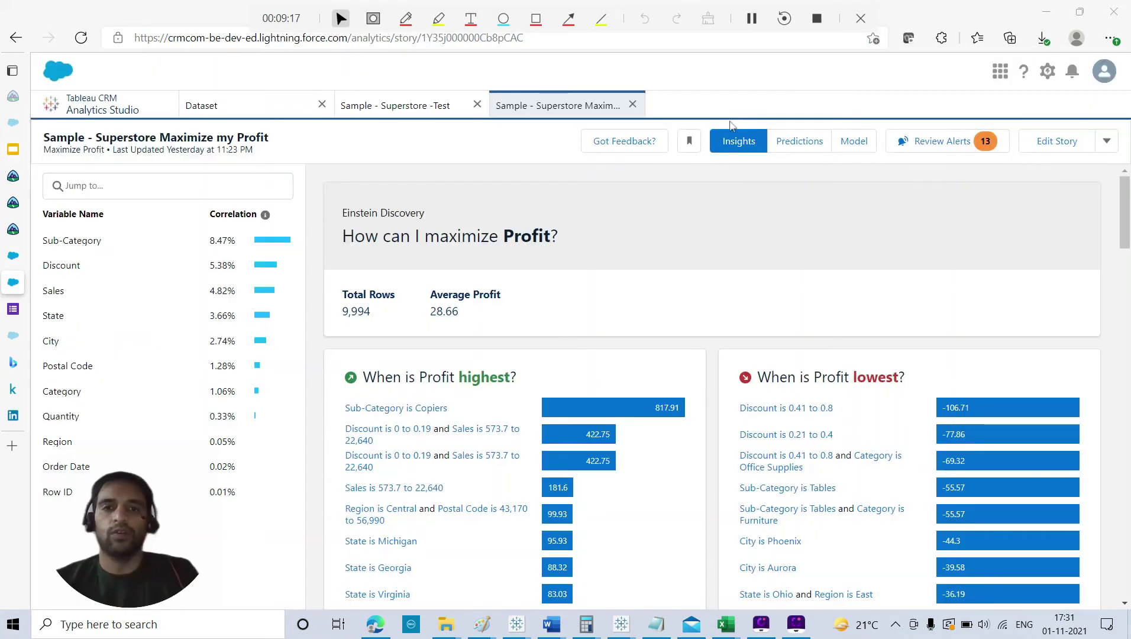
pyautogui.click(799, 145)
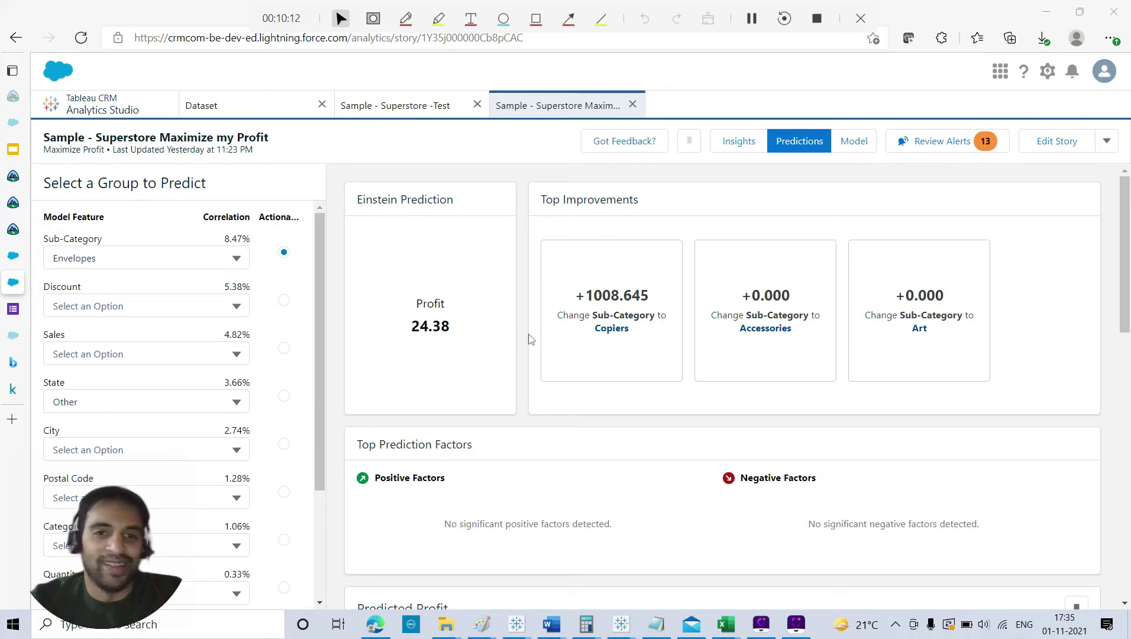
pyautogui.scroll(-1, 677, 321)
pyautogui.scroll(1, 667, 404)
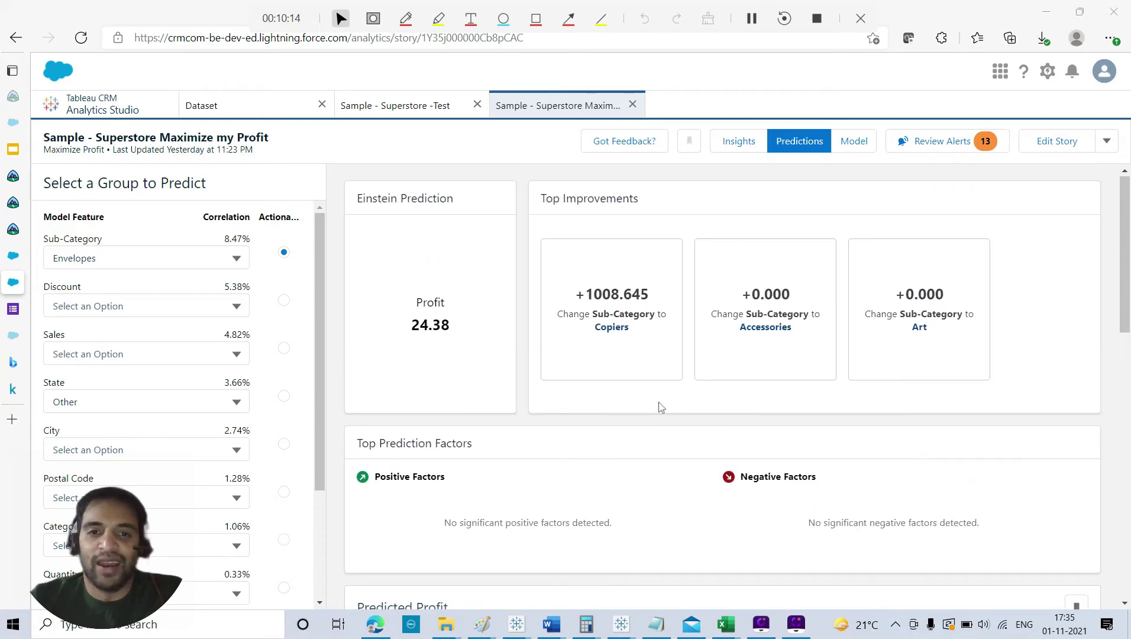
pyautogui.scroll(-7, 573, 382)
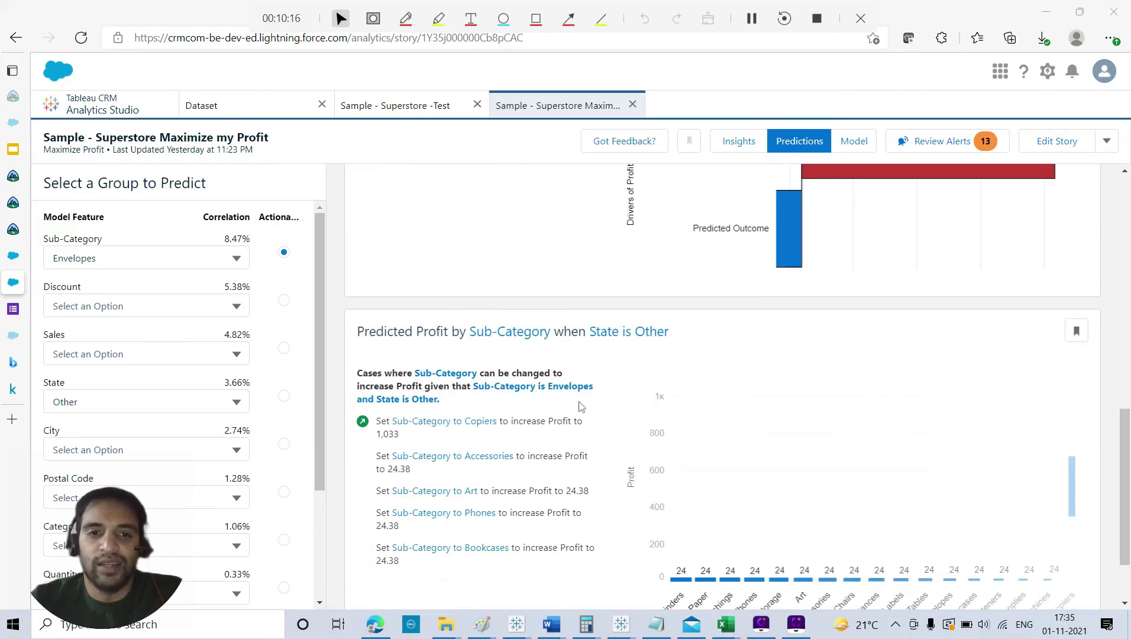
pyautogui.scroll(-2, 582, 407)
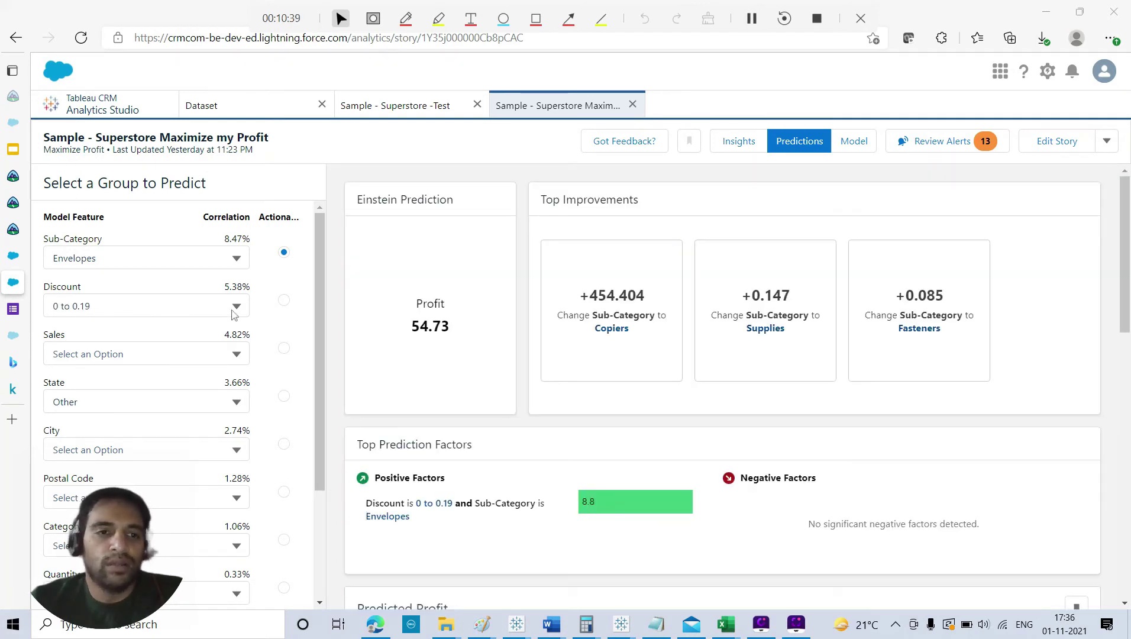
pyautogui.click(236, 306)
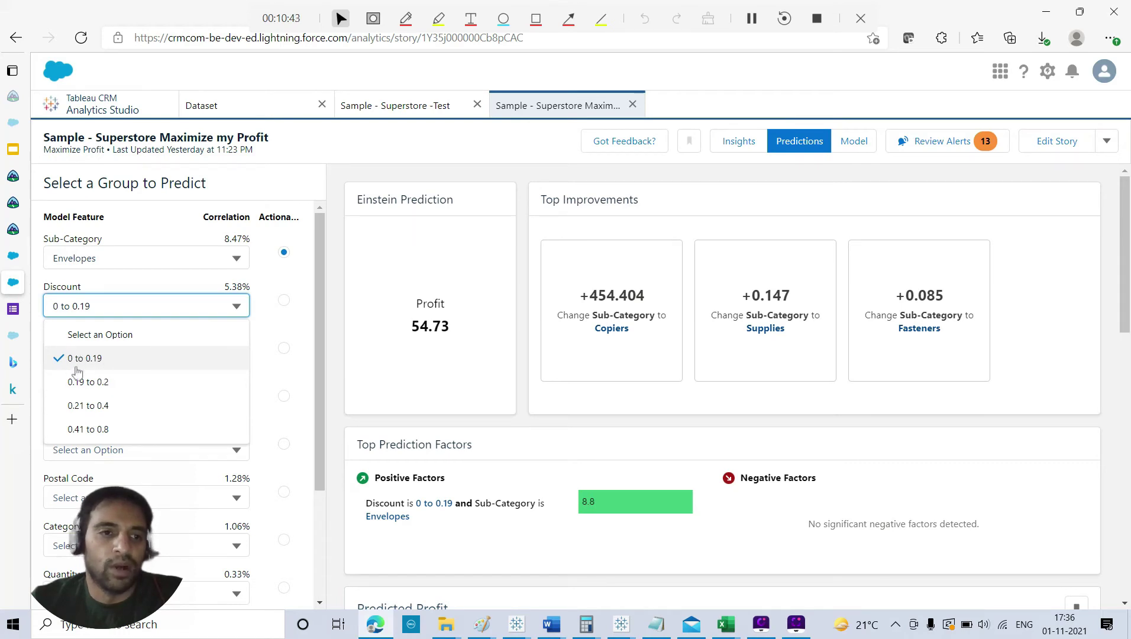
pyautogui.click(291, 312)
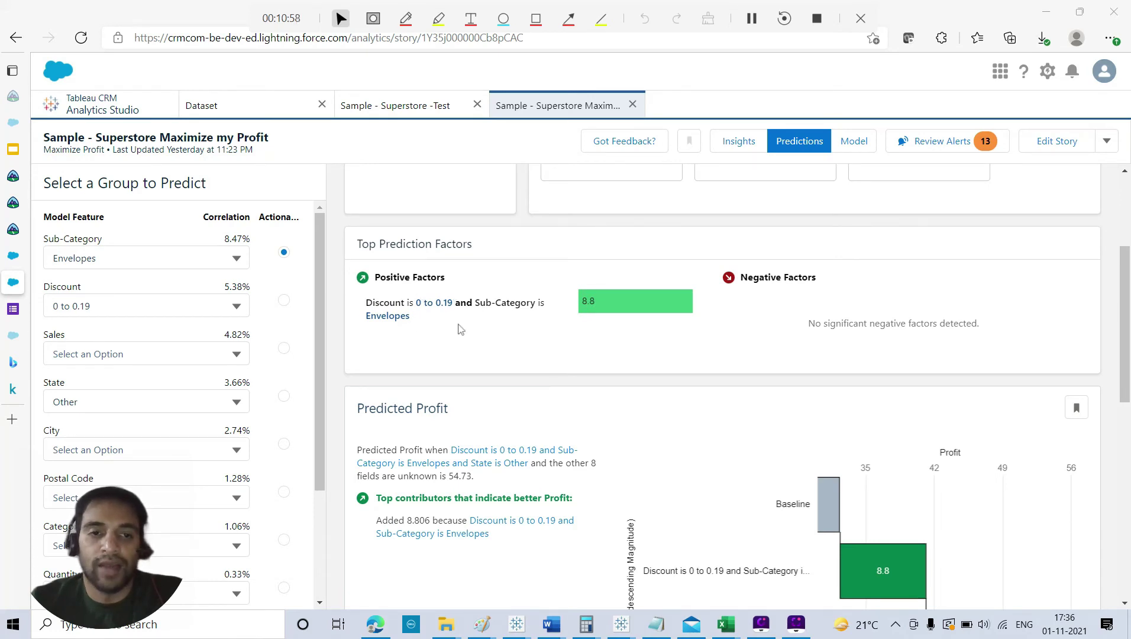
pyautogui.press('pagedown')
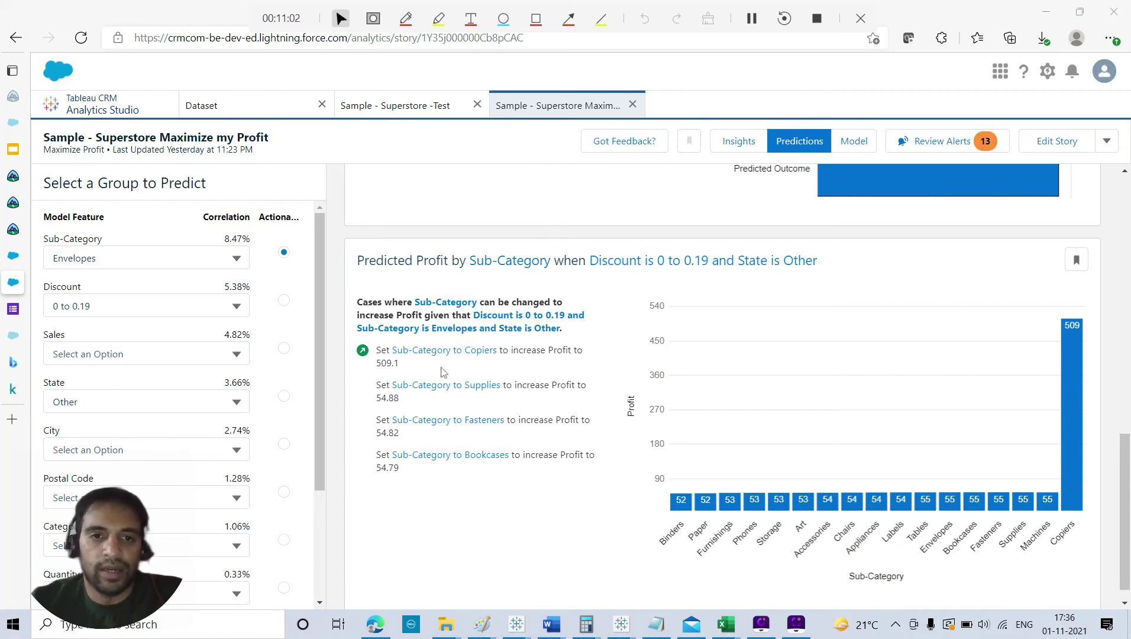
pyautogui.scroll(10, 456, 372)
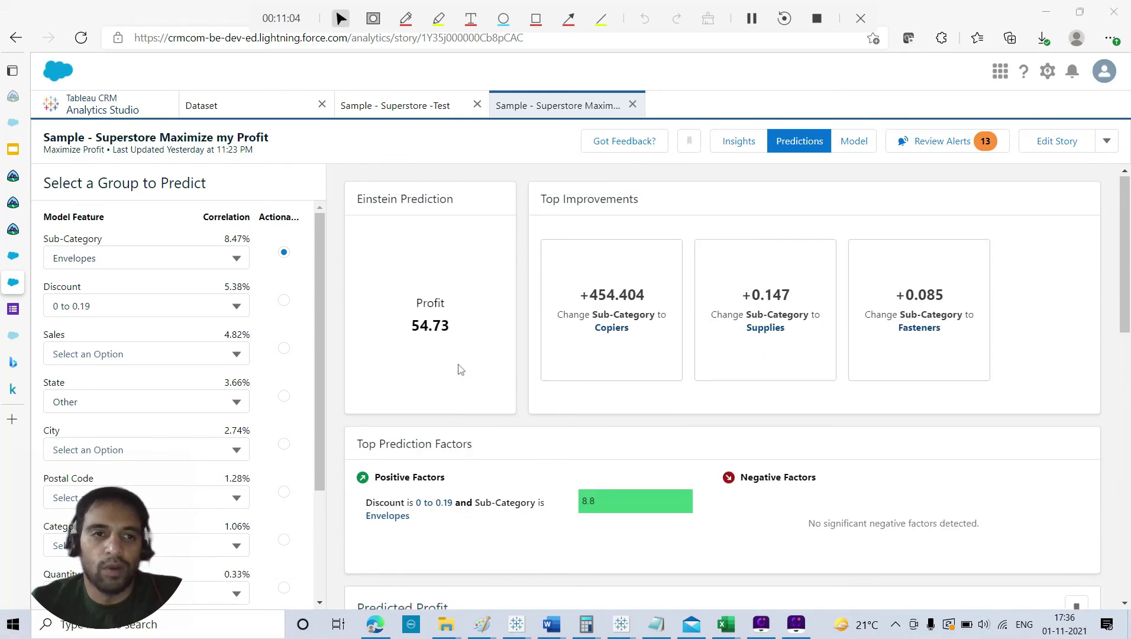
# - Set Sub-Category to Copiers to predict about 509.14 Profit and review the Predicted Profit chart
pyautogui.click(238, 263)
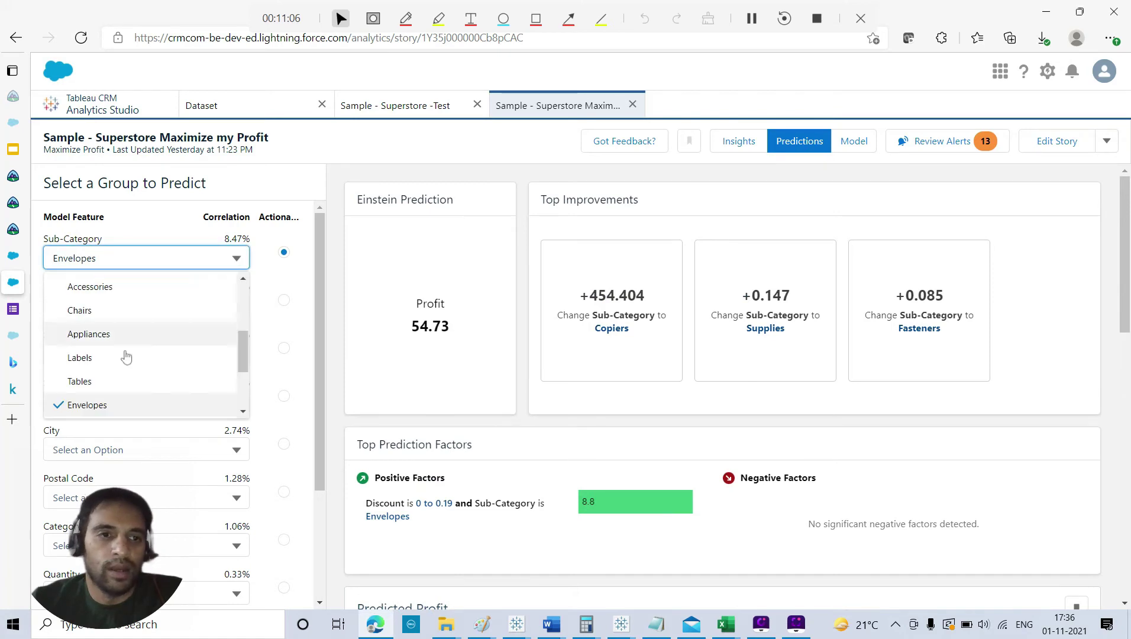
pyautogui.scroll(1, 113, 377)
pyautogui.scroll(1, 113, 378)
pyautogui.scroll(-3, 115, 374)
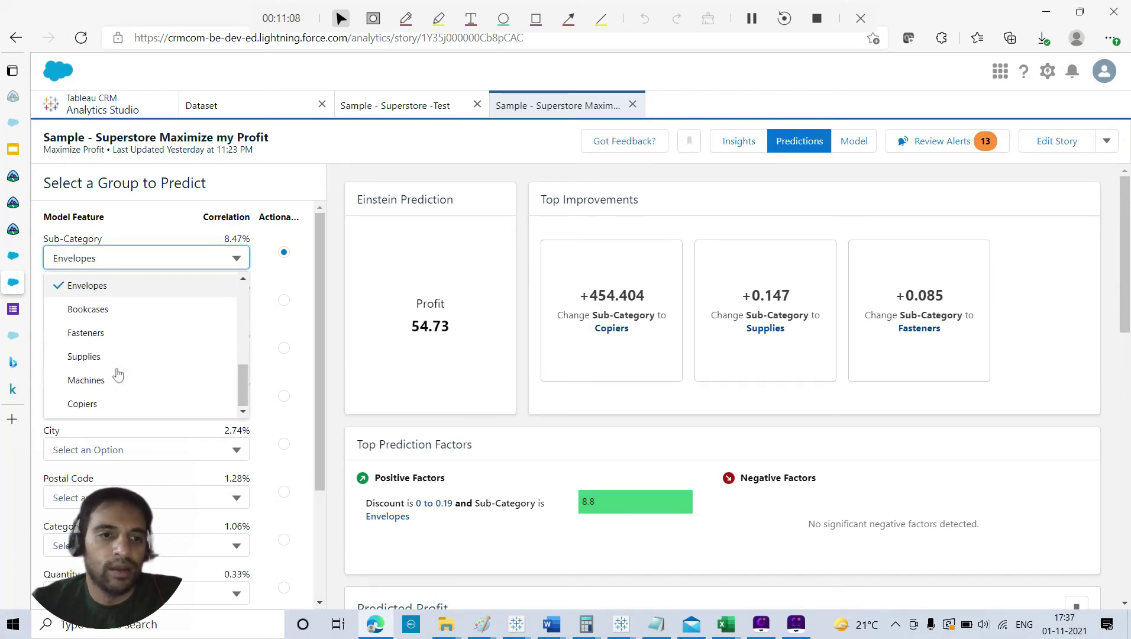
pyautogui.click(81, 405)
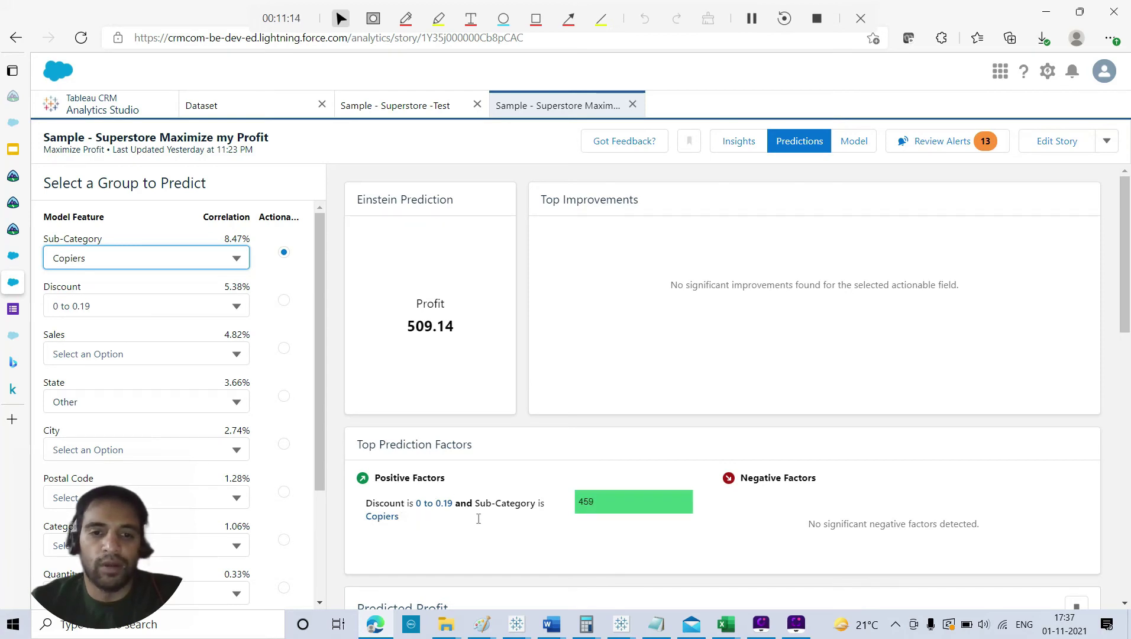
pyautogui.scroll(-2, 507, 539)
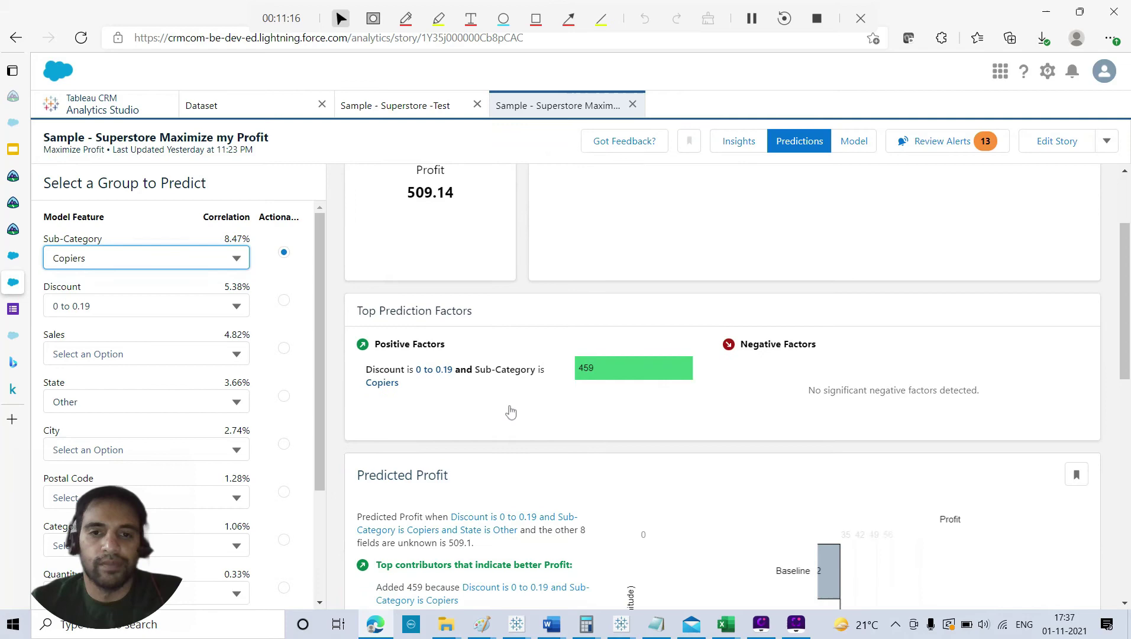
pyautogui.scroll(-5, 545, 349)
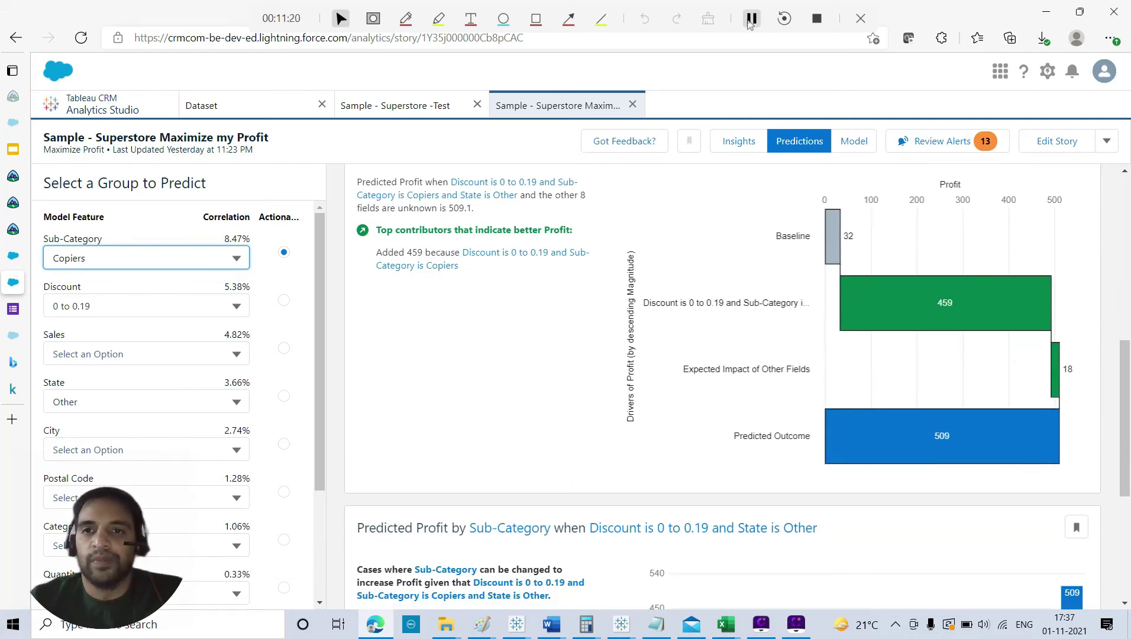
pyautogui.scroll(4, 752, 102)
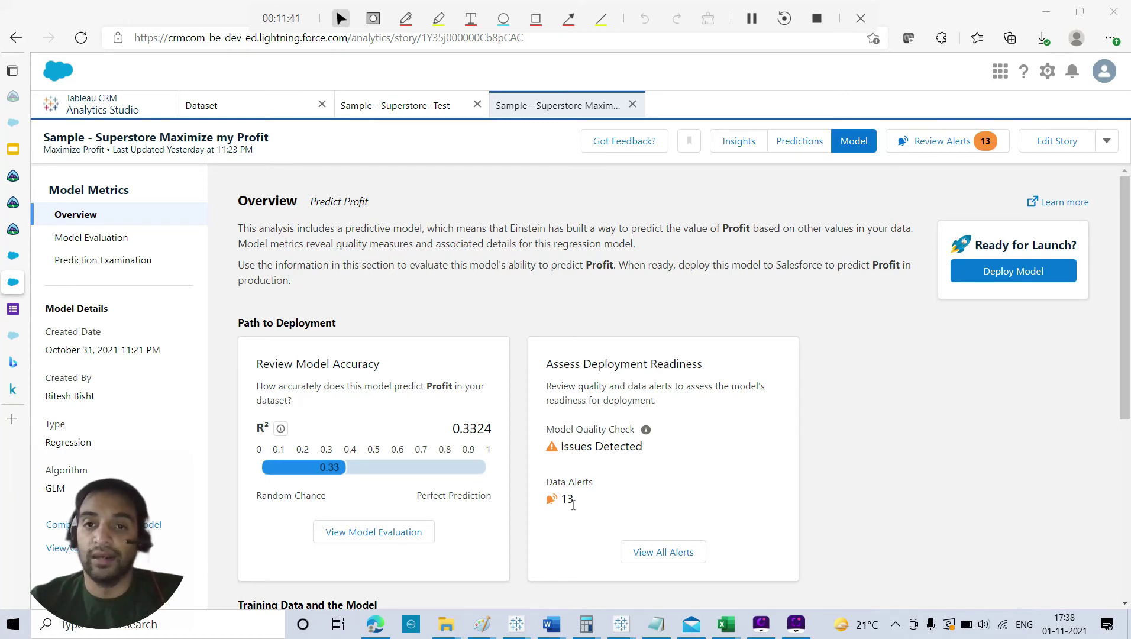
# - Review every For Review data alert, including Postal Code multicollinearity and suggested Discount and Postal Code buckets
pyautogui.scroll(-3, 573, 505)
pyautogui.click(674, 370)
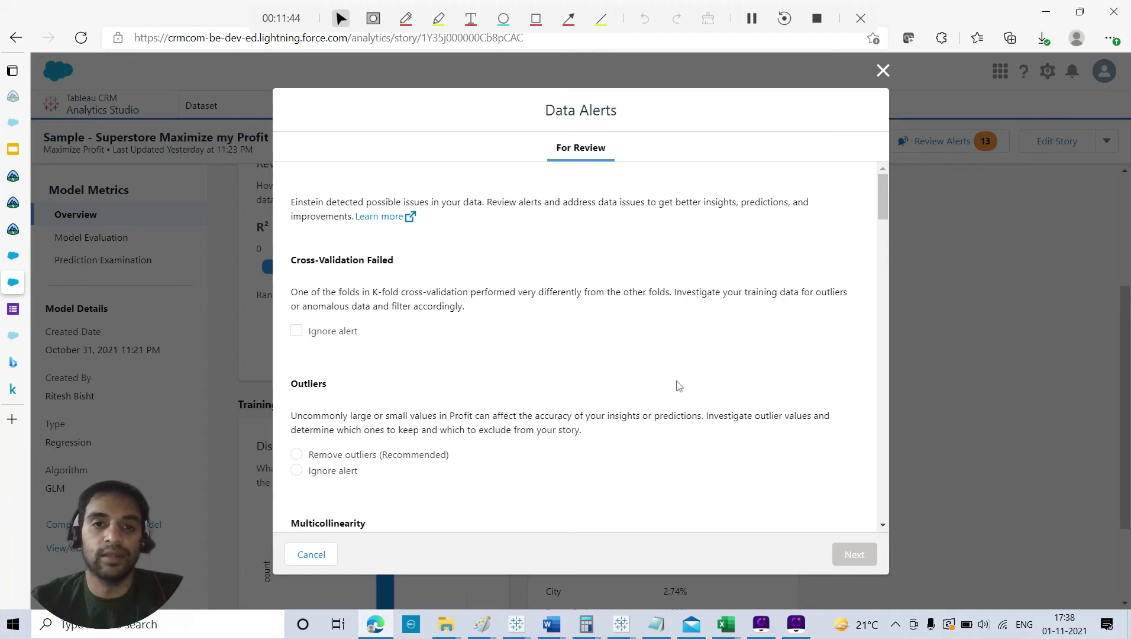
pyautogui.scroll(-1, 580, 382)
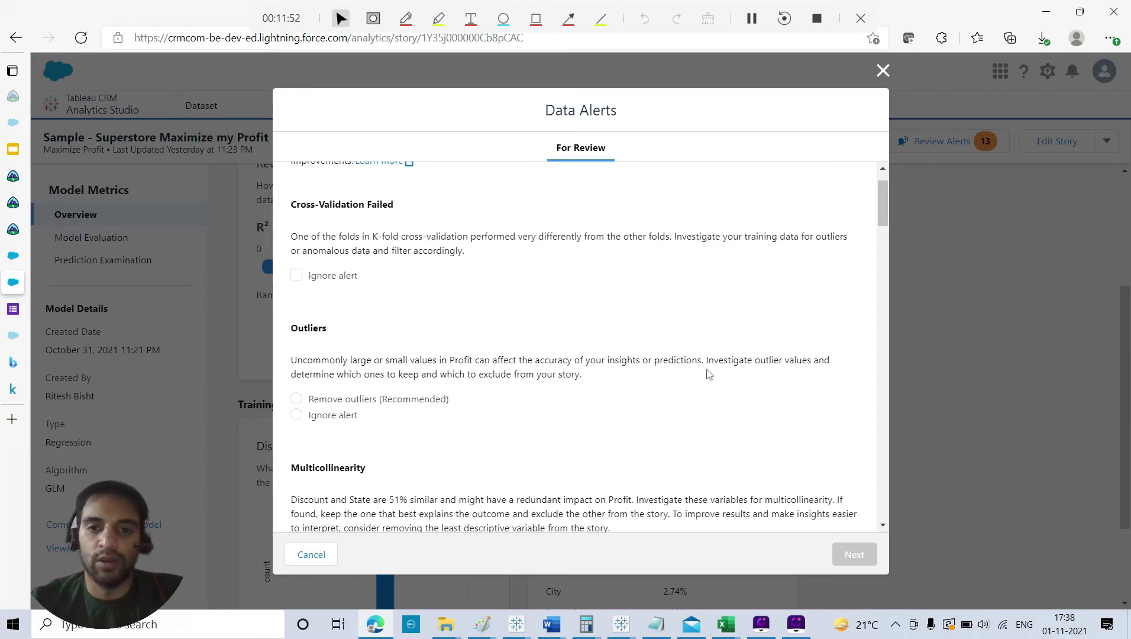
pyautogui.scroll(-1, 804, 378)
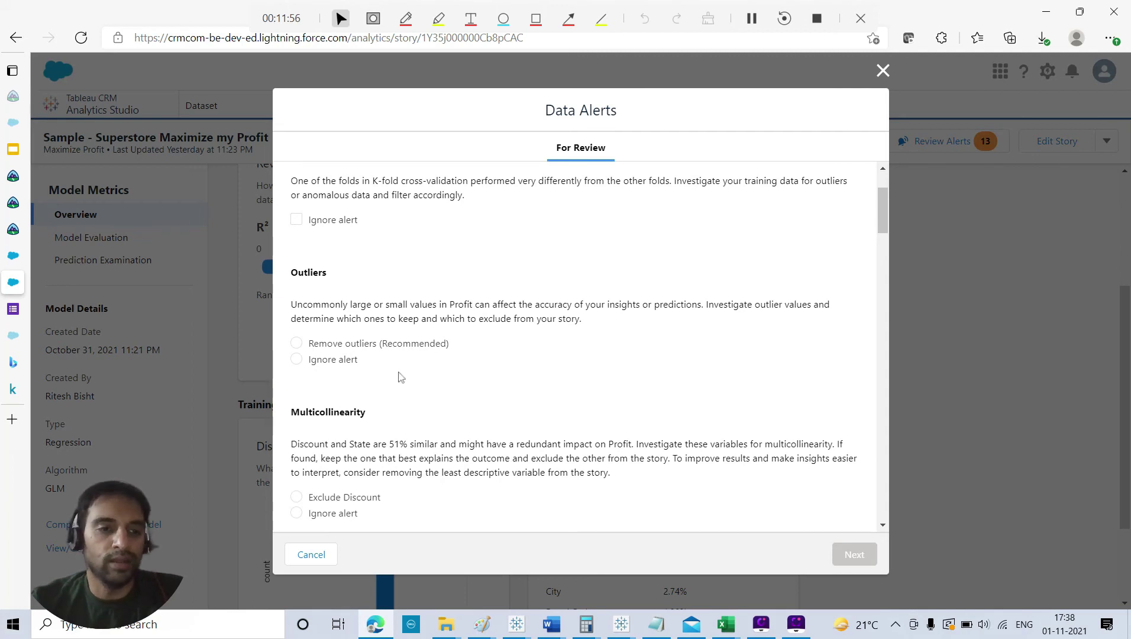
pyautogui.scroll(-2, 401, 377)
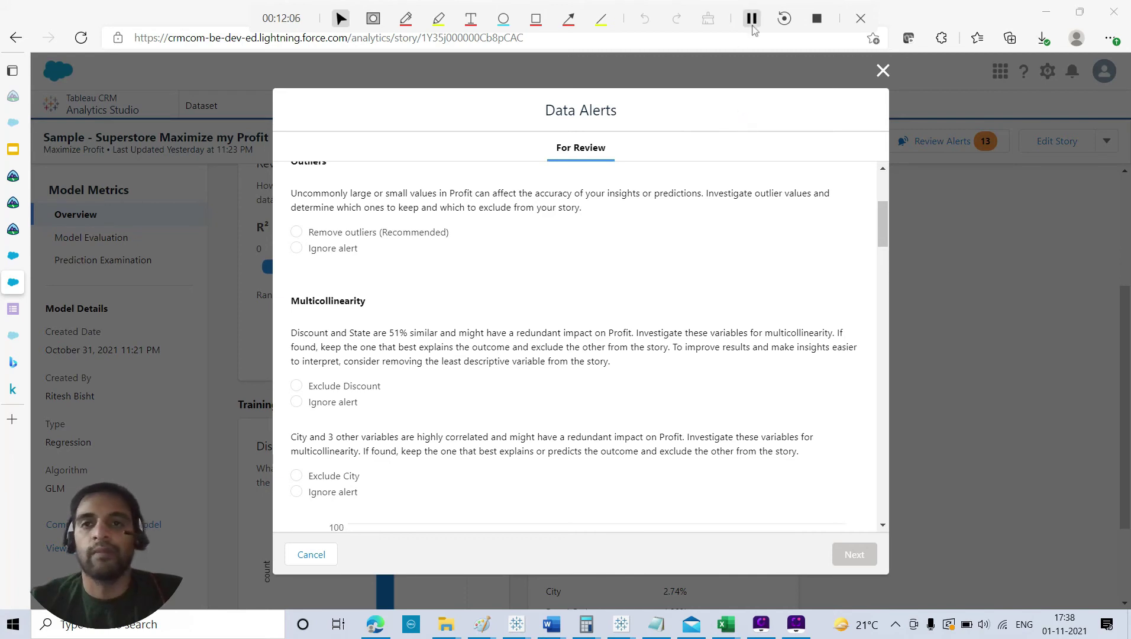
pyautogui.scroll(-4, 762, 163)
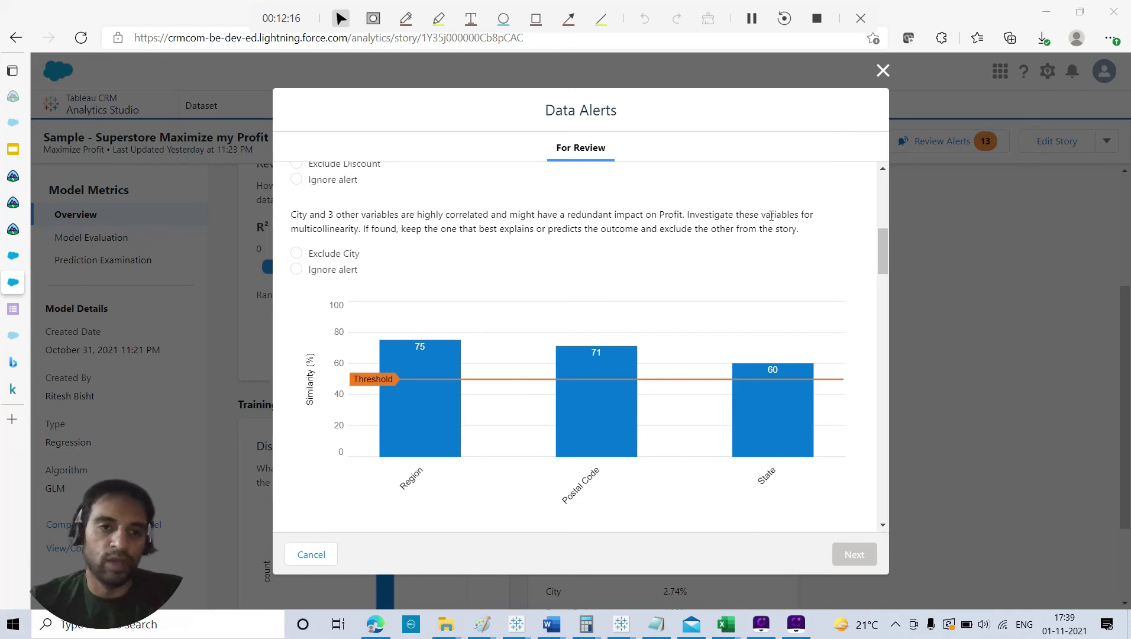
pyautogui.scroll(-2, 732, 177)
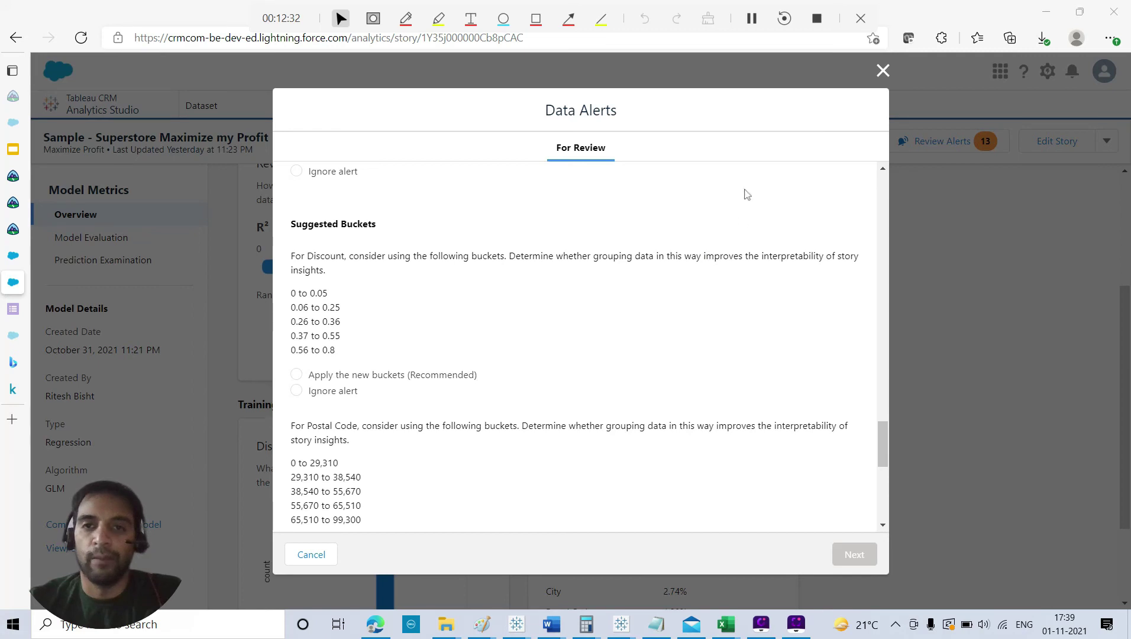
# - Accept the suggested new buckets for Discount
pyautogui.click(297, 375)
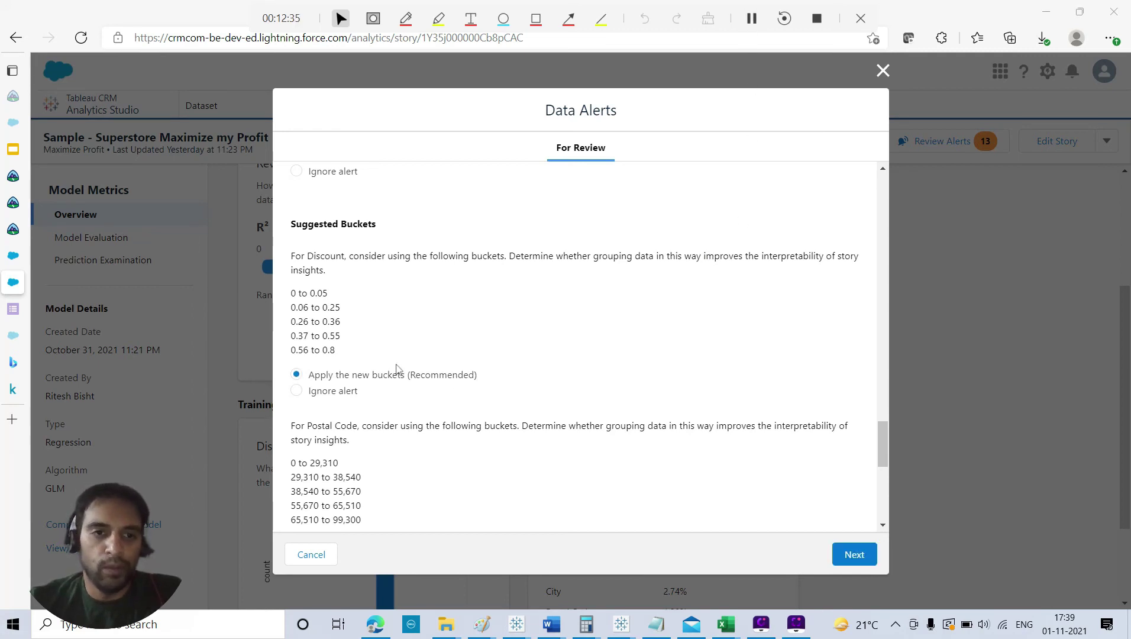
pyautogui.scroll(6, 396, 368)
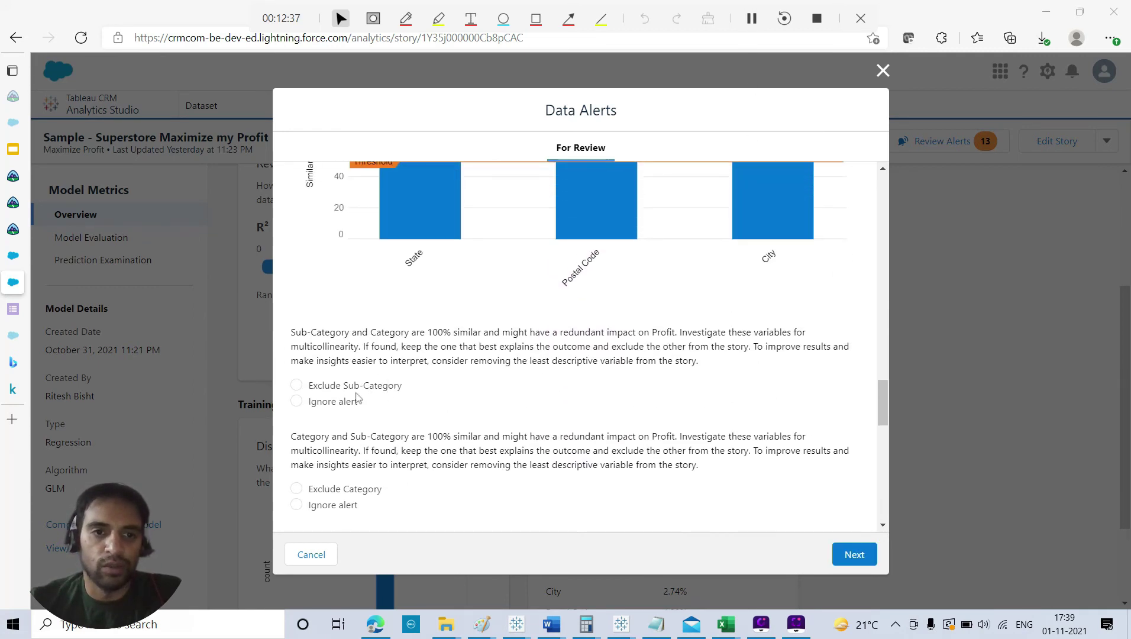
pyautogui.scroll(5, 326, 416)
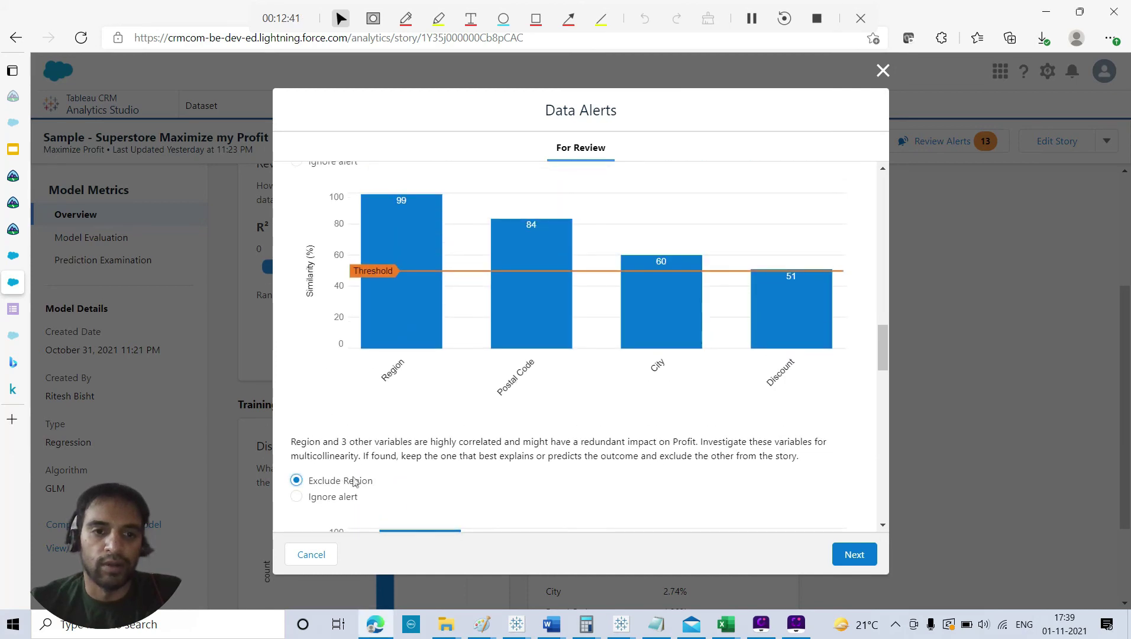
pyautogui.scroll(10, 358, 481)
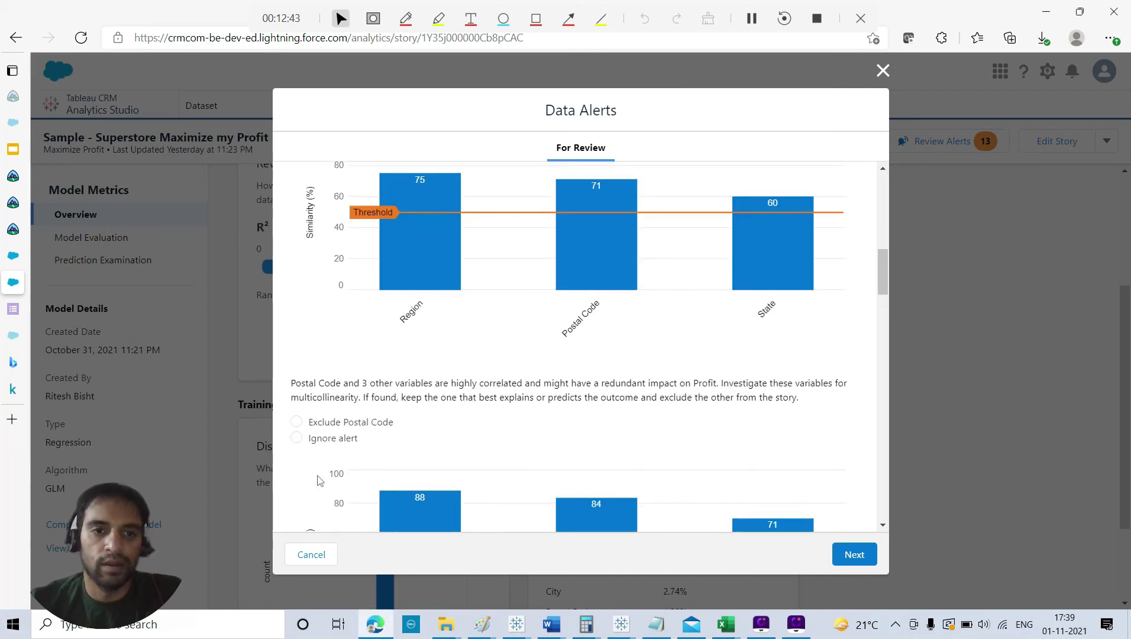
# - Exclude Postal Code and City from the story
pyautogui.click(297, 422)
pyautogui.scroll(5, 308, 438)
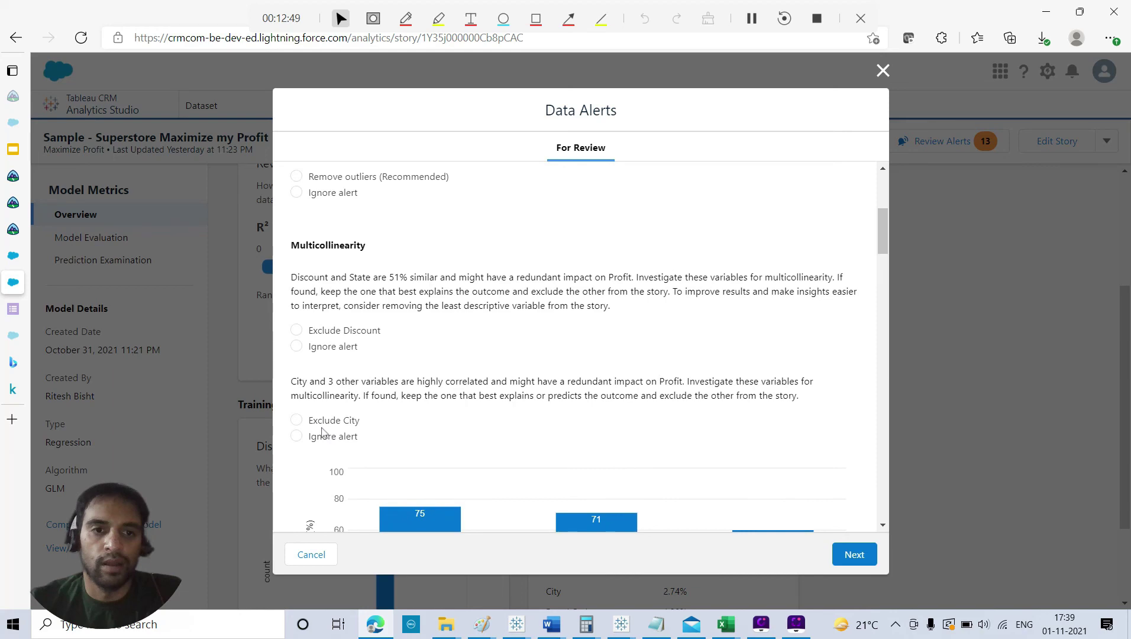
pyautogui.click(297, 422)
pyautogui.scroll(-9, 305, 417)
pyautogui.scroll(3, 308, 415)
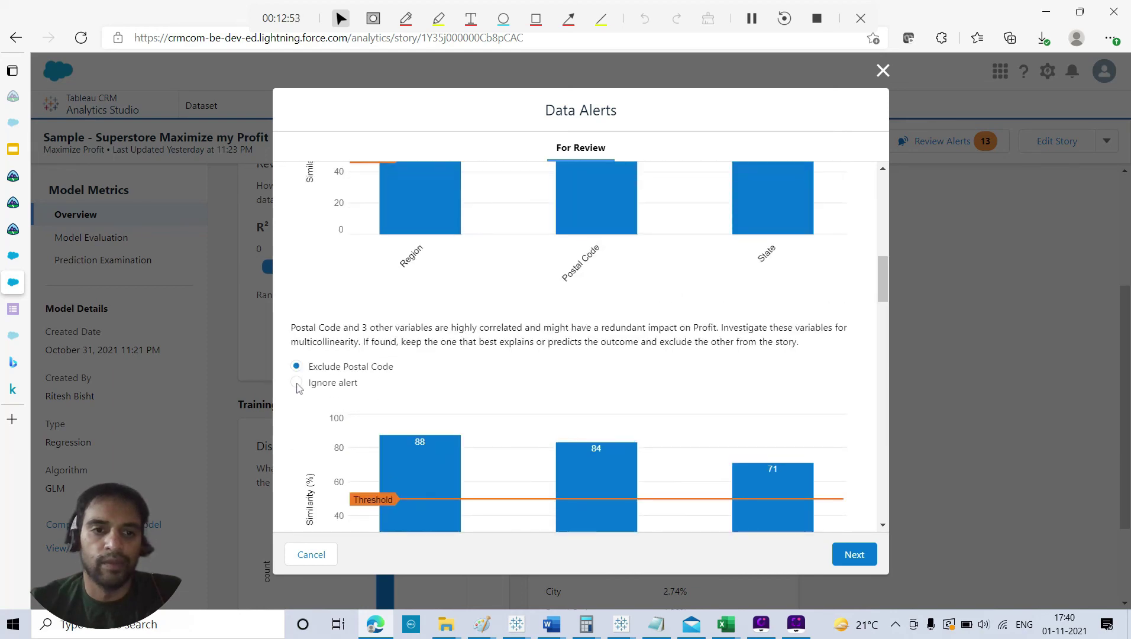
# - Ignore the Postal Code correlation alert and advance to describing the new story version
pyautogui.click(297, 384)
pyautogui.scroll(10, 320, 390)
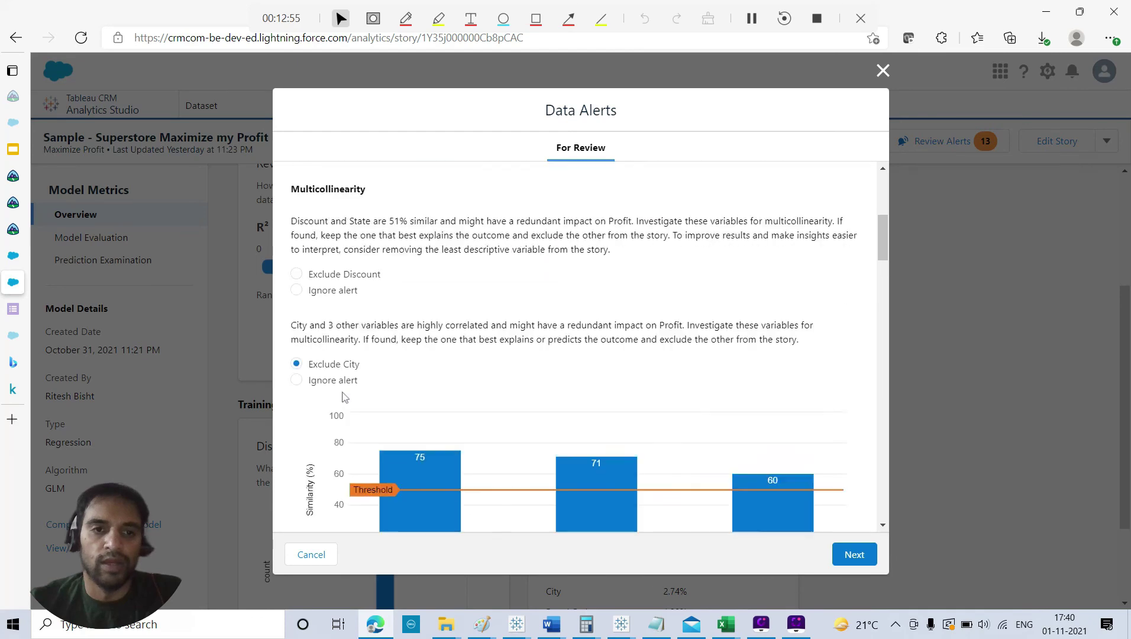
pyautogui.scroll(2, 345, 396)
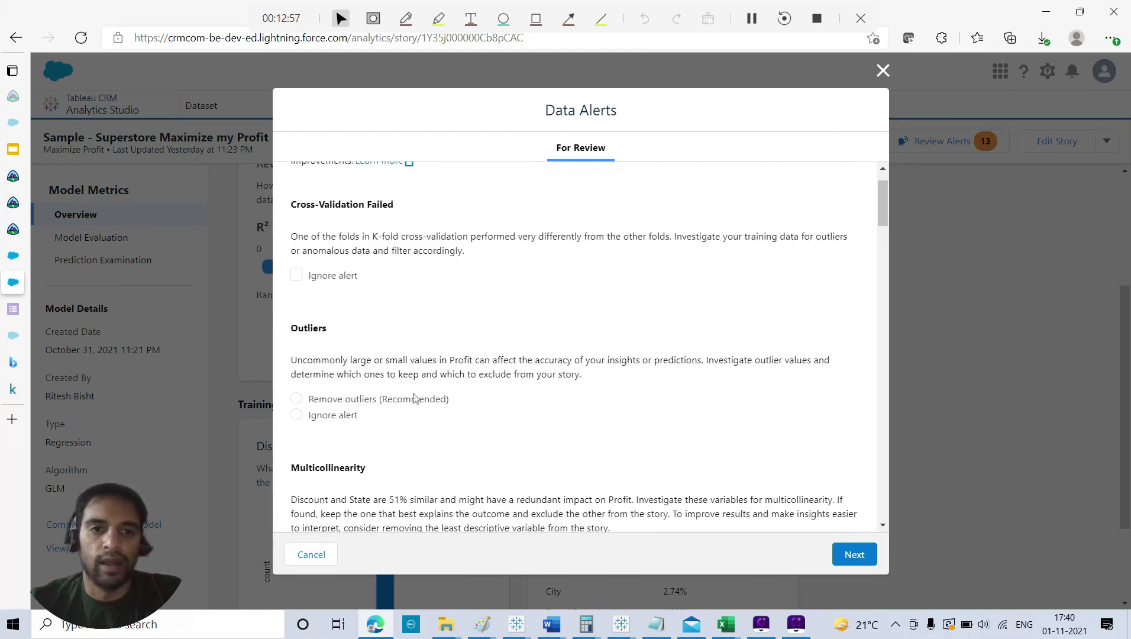
pyautogui.scroll(-3, 345, 397)
pyautogui.scroll(-1, 445, 431)
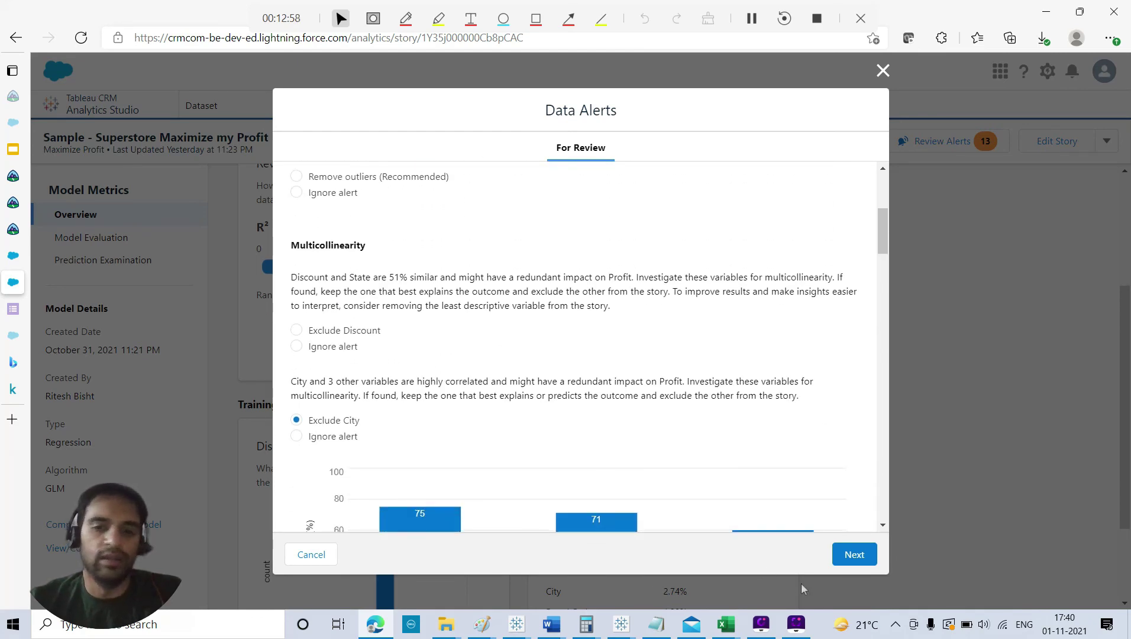
pyautogui.click(855, 554)
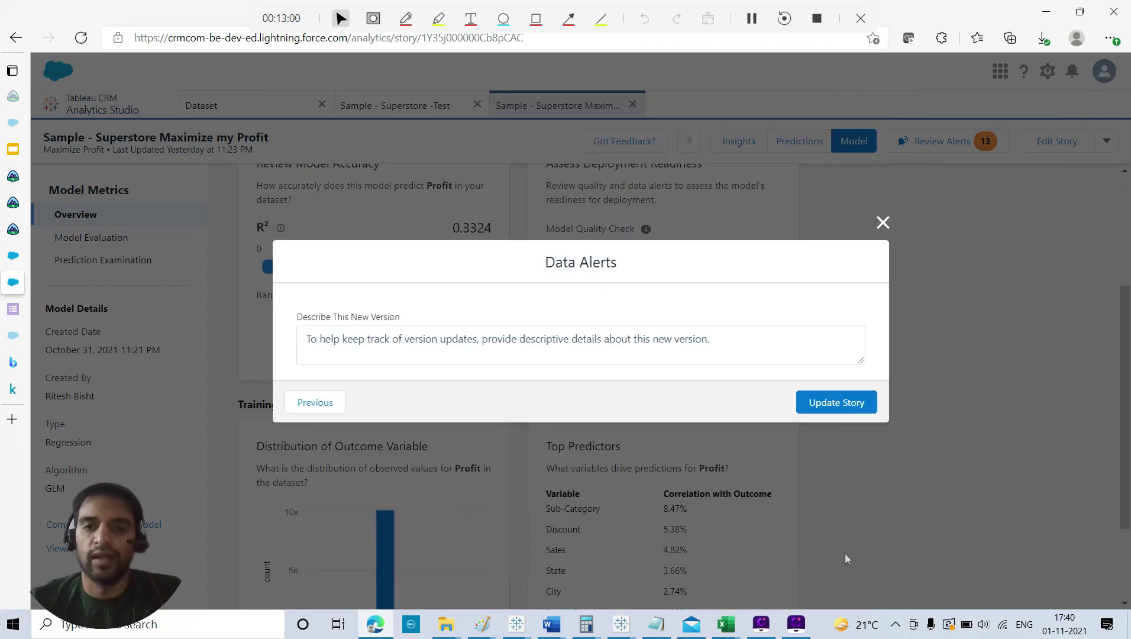
# - Apply the alert fixes with Update Story, reloading the Model overview at R² 0.3324
pyautogui.click(827, 403)
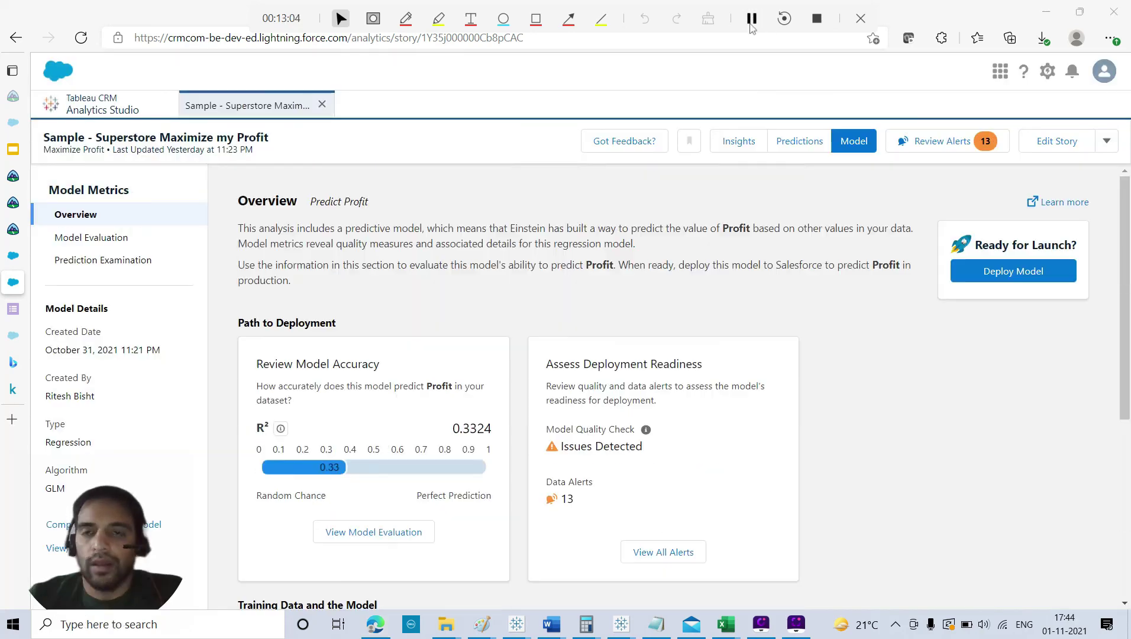
pyautogui.moveTo(643, 438)
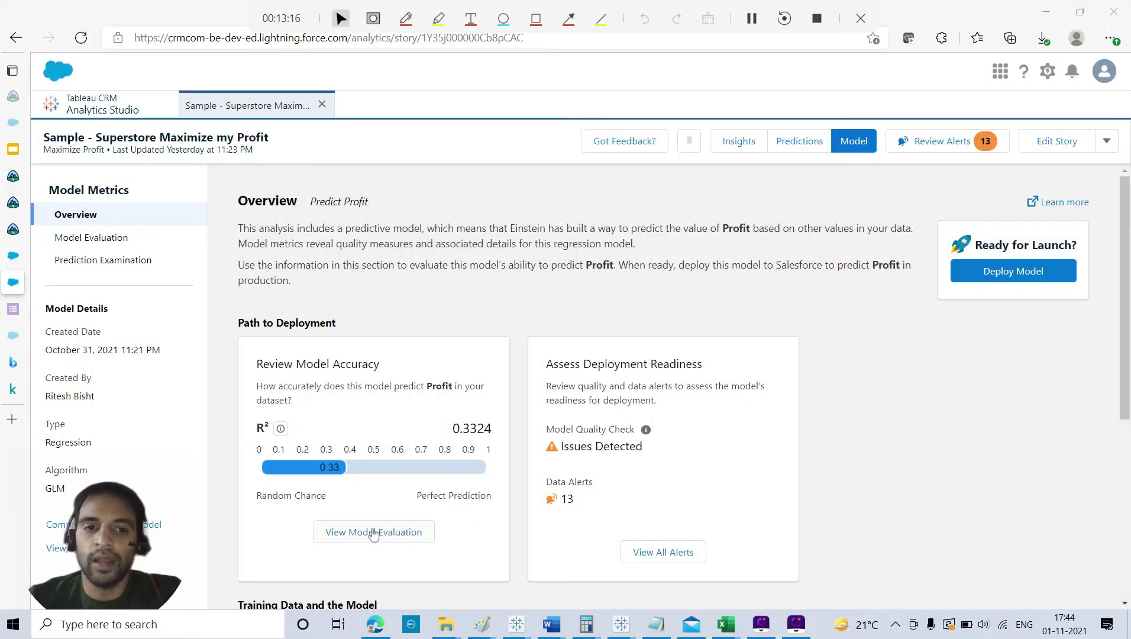
pyautogui.click(1016, 274)
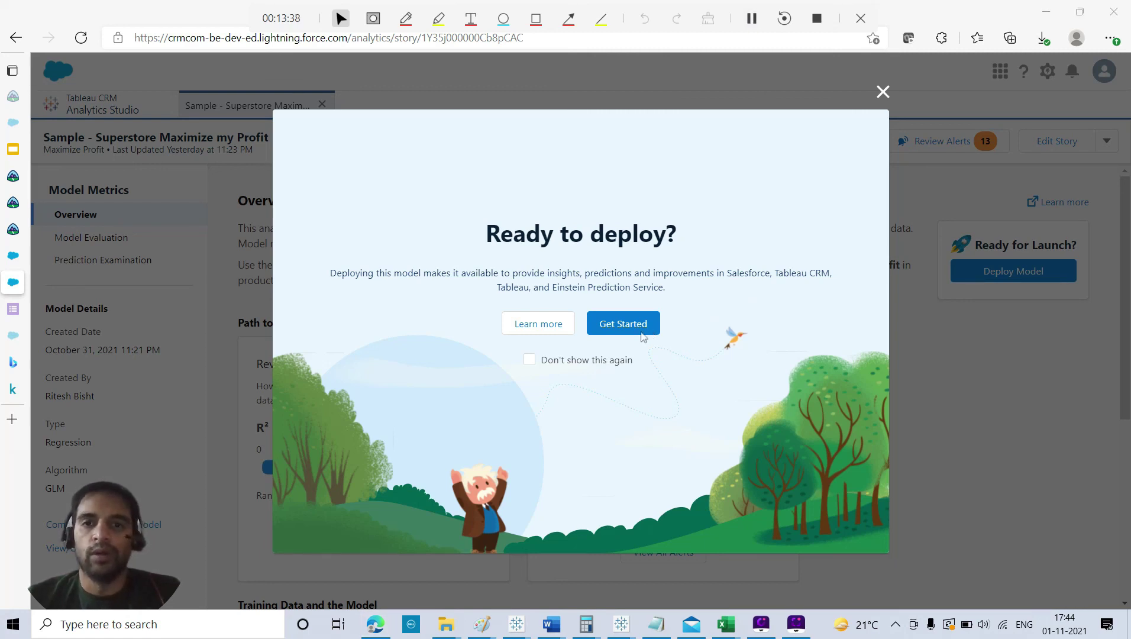
pyautogui.click(883, 92)
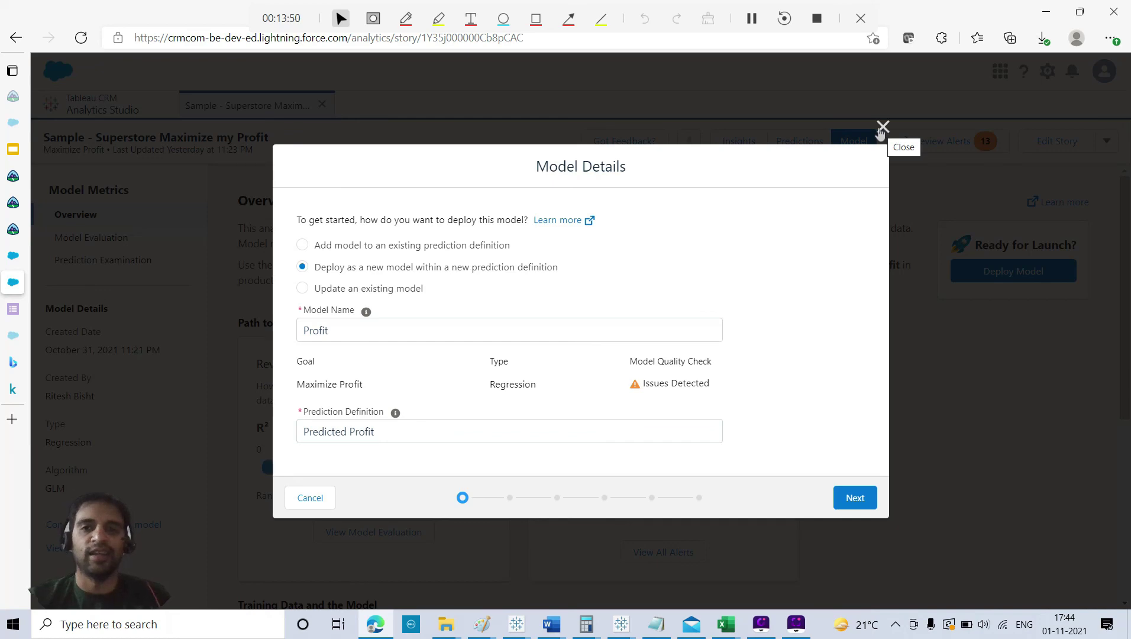
pyautogui.click(883, 128)
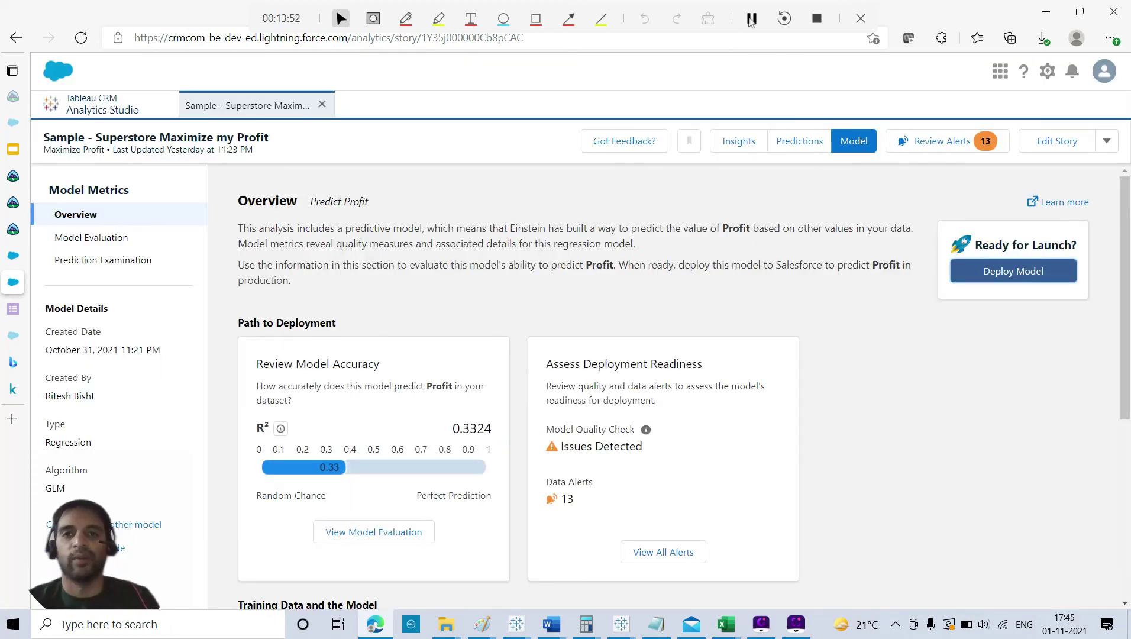